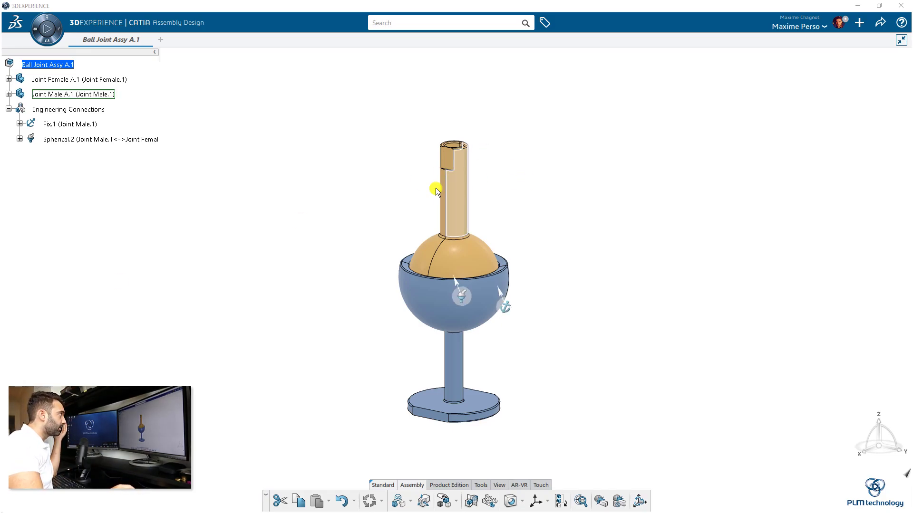
Rotate the ball joint to a front view, expand Spherical.2 to show Coincidence.1, and select Ball Joint Assy A.1.
left_click(44, 29)
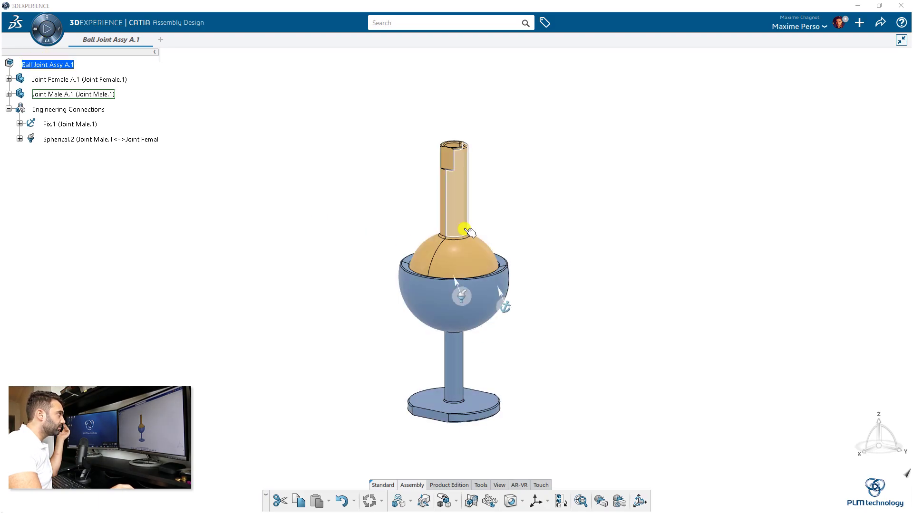
middle_click_drag(326, 295, 376, 250)
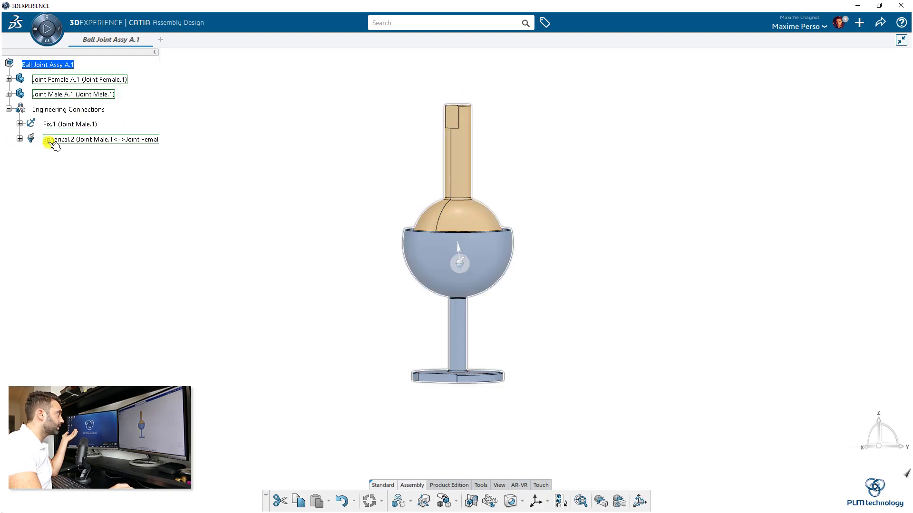
left_click(20, 139)
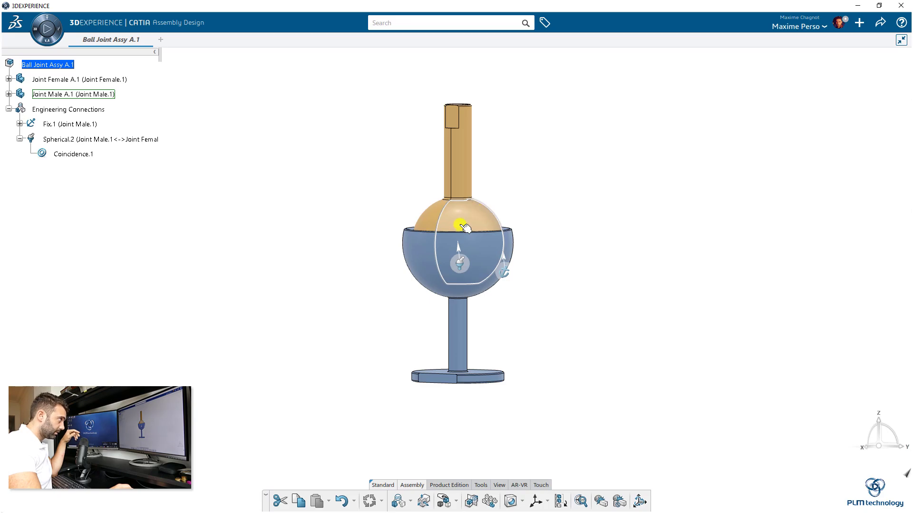
left_click(51, 66)
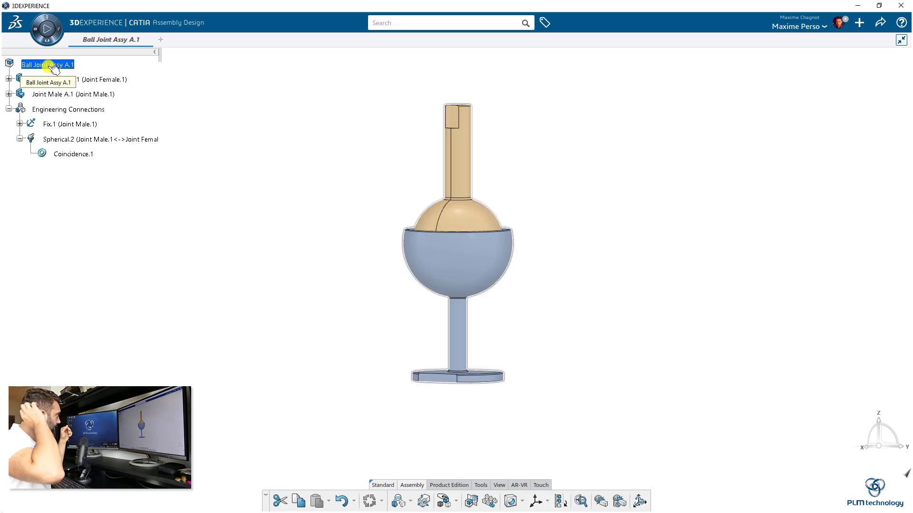
Insert a Markup under the Ball Joint Assy A.1 root, retitled 'Markup positions'.
right_click(51, 69)
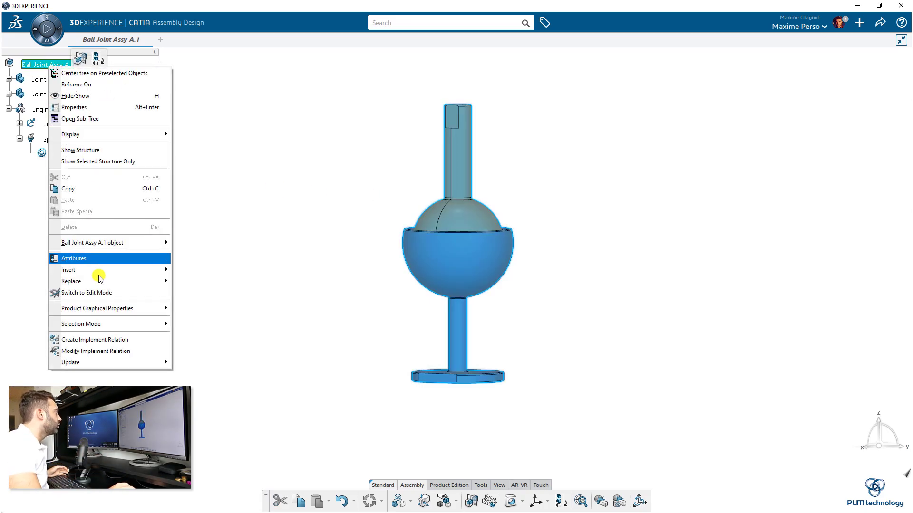
mouse_move(101, 270)
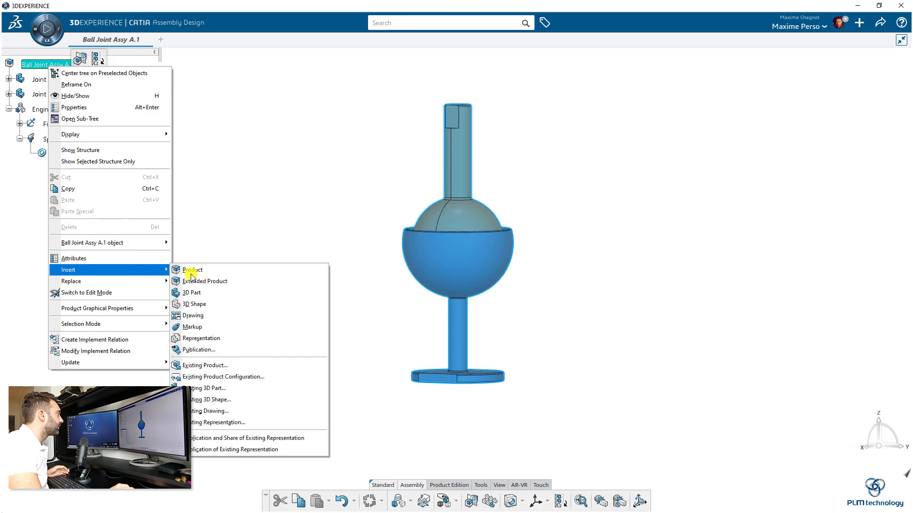
left_click(207, 328)
left_click_drag(685, 169, 631, 167)
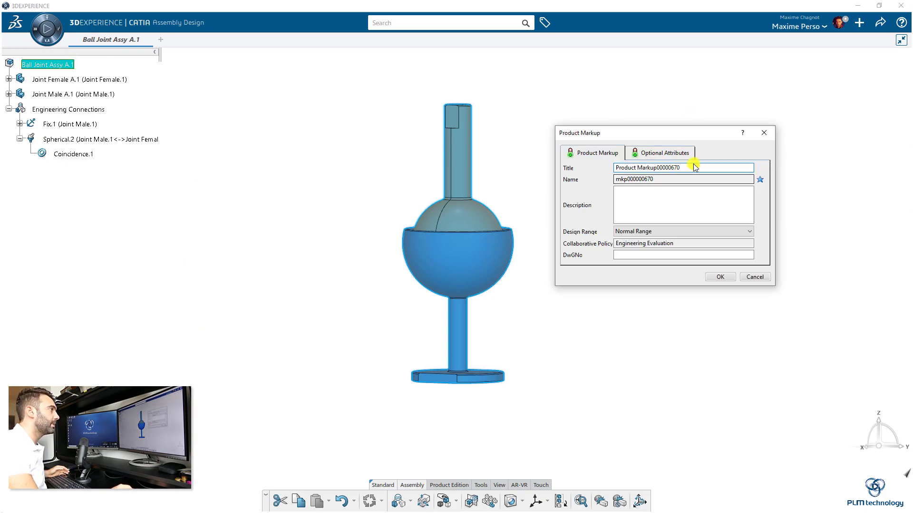
left_click_drag(561, 170, 540, 173)
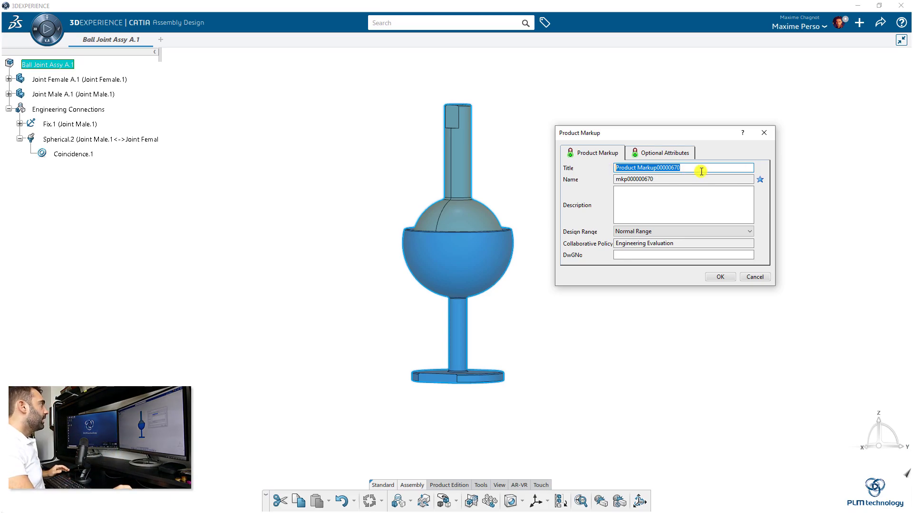
left_click_drag(701, 170, 653, 167)
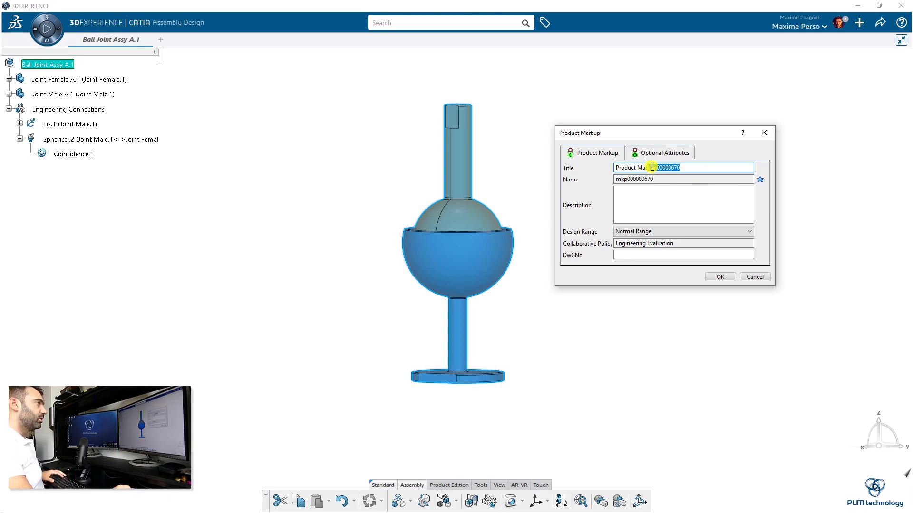
type("positions")
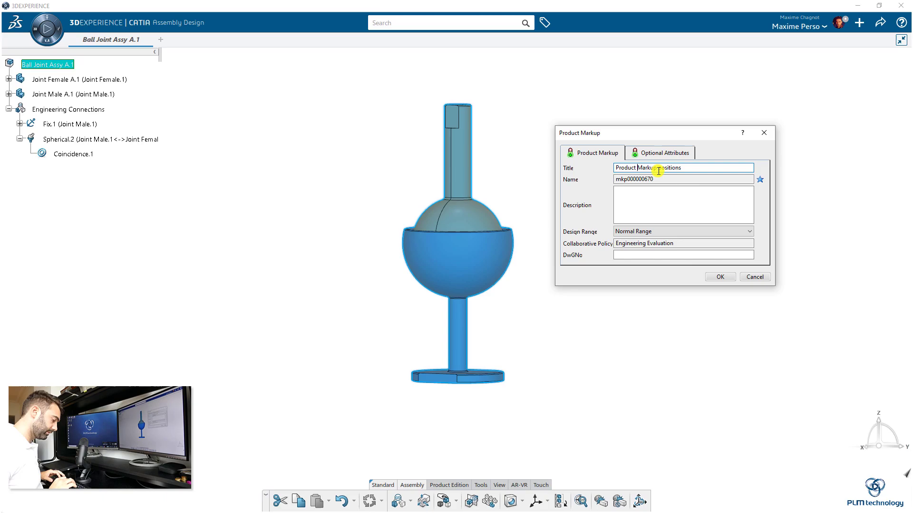
key("BackSpace")
key("BackSpace")
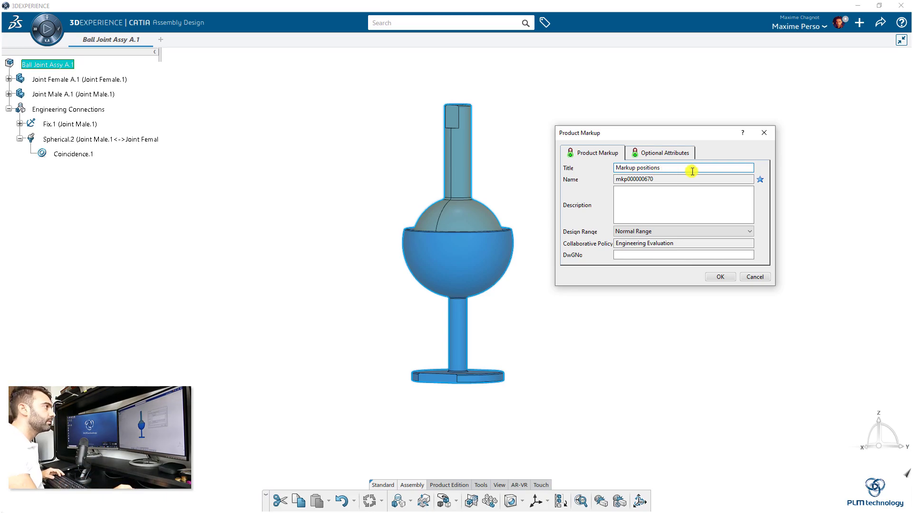
left_click(719, 277)
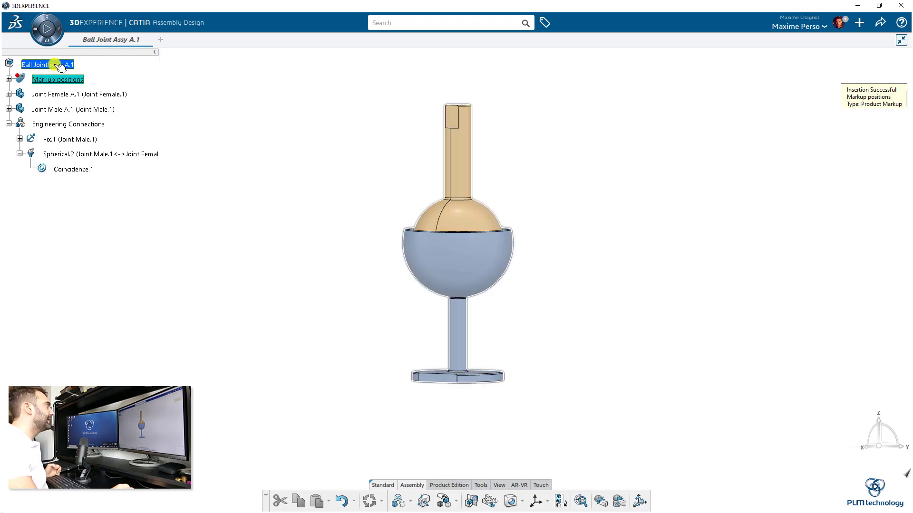
Expand the Markup positions node to reveal its Slides and Notes folders.
left_click(8, 79)
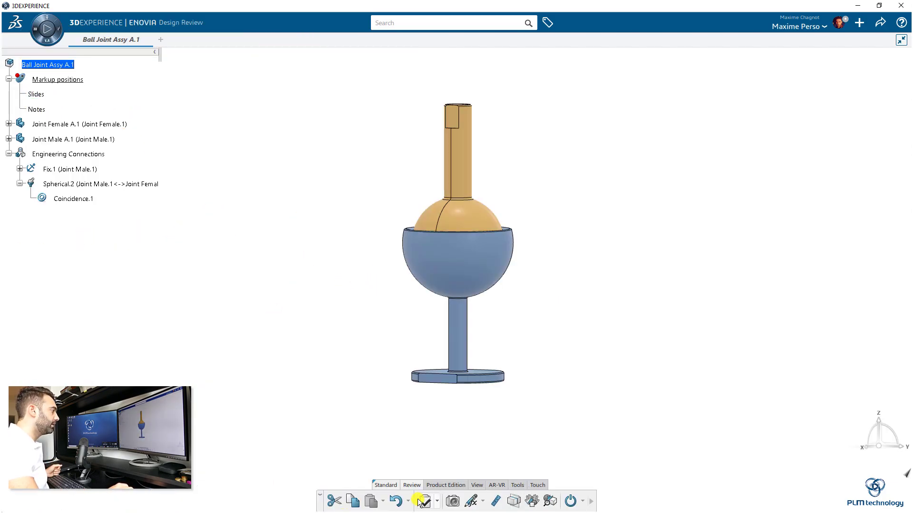
Capture the current front view as Slide.1 and rename it 'original'.
left_click(452, 502)
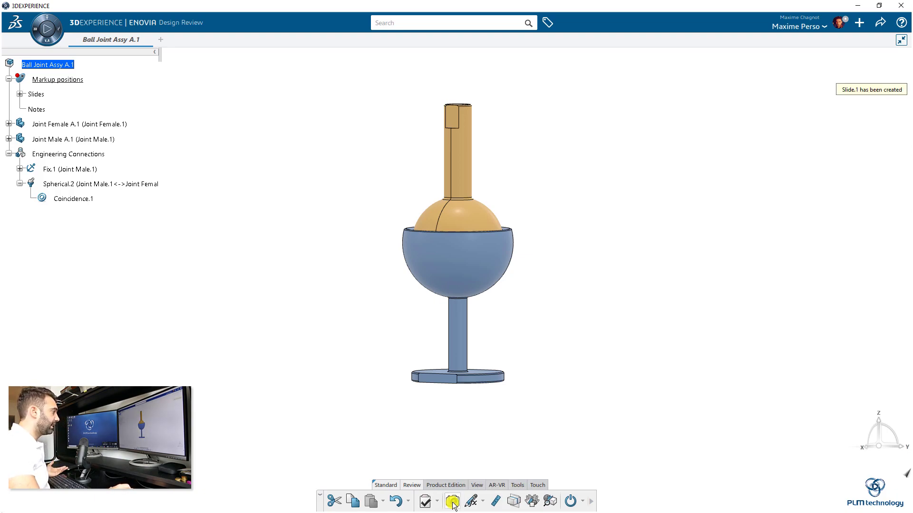
left_click(19, 95)
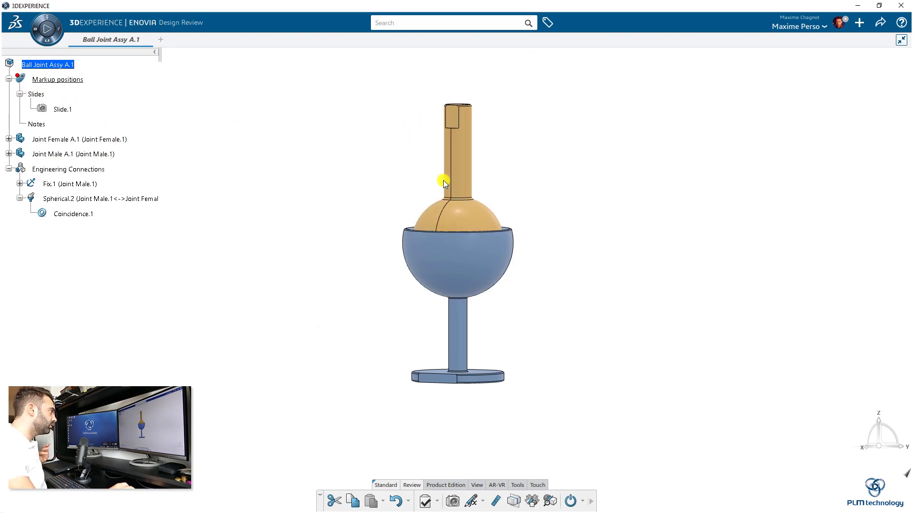
right_click(67, 109)
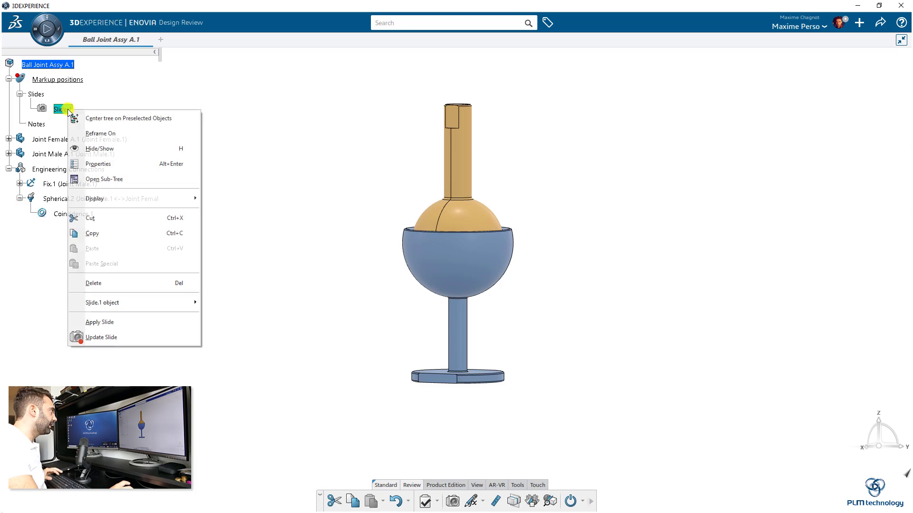
left_click(104, 164)
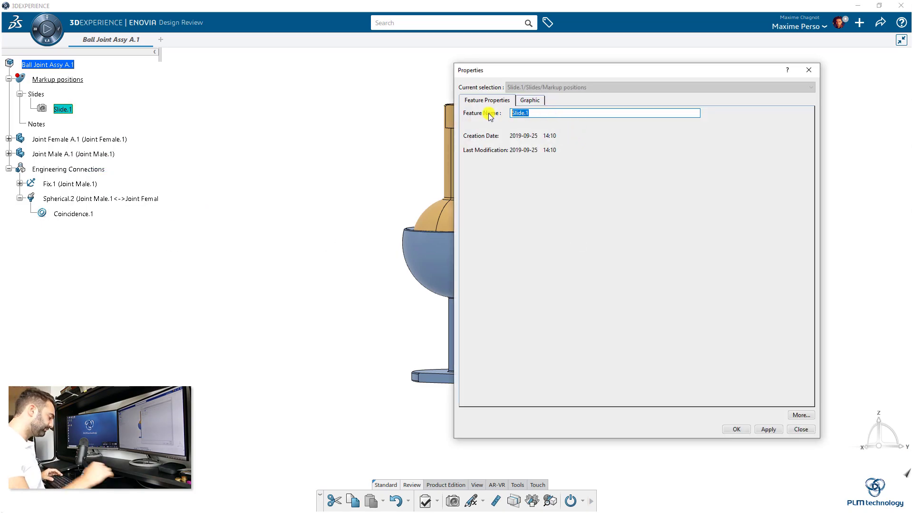
type("original")
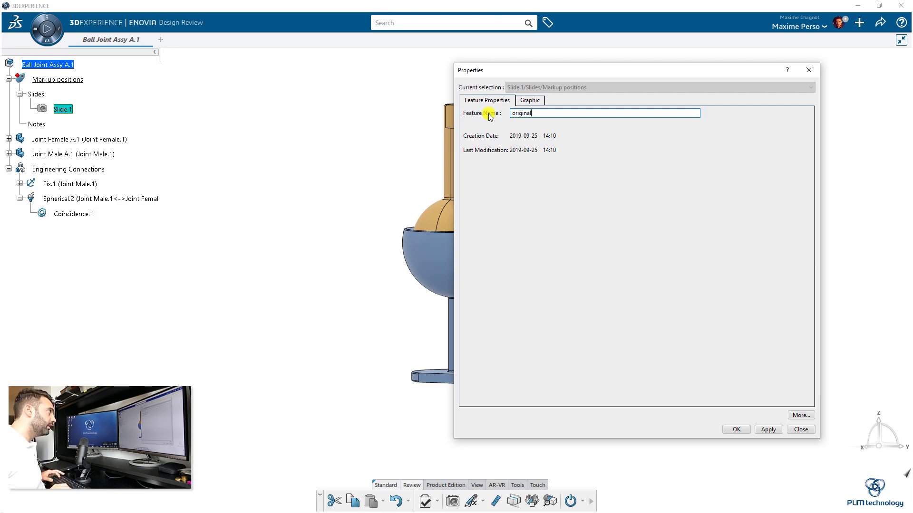
key("Return")
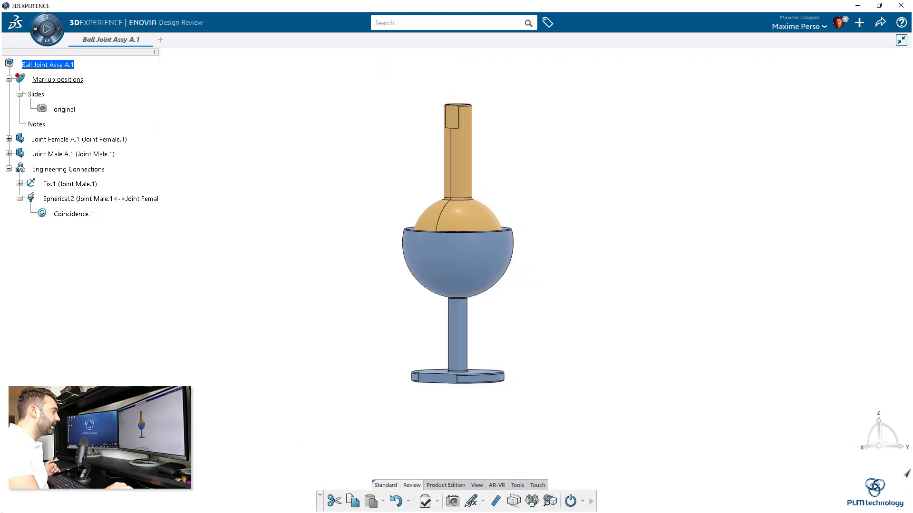
Capture a second slide and rename it 'moved'.
left_click(452, 503)
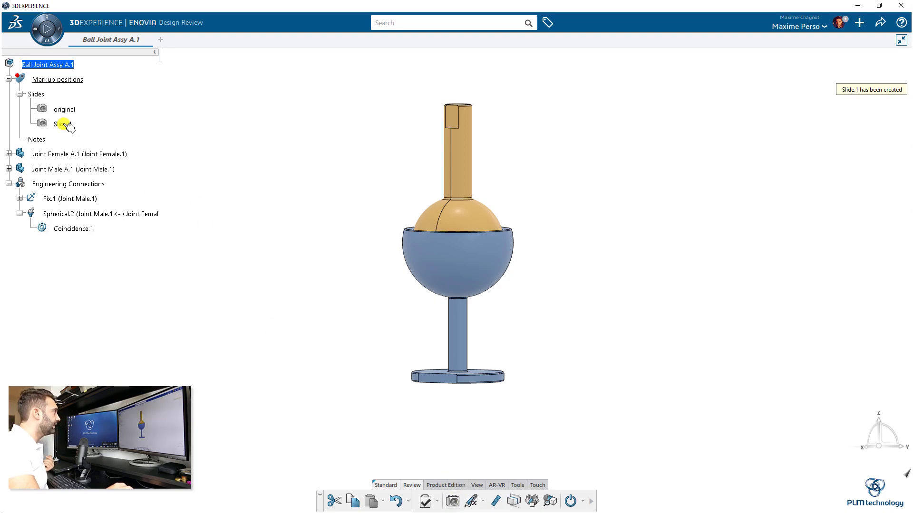
right_click(54, 125)
left_click(79, 179)
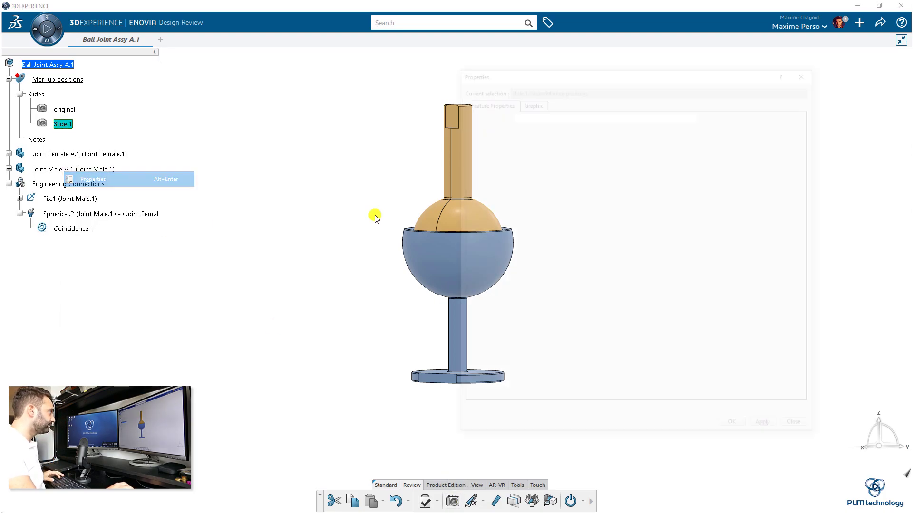
left_click_drag(548, 113, 468, 113)
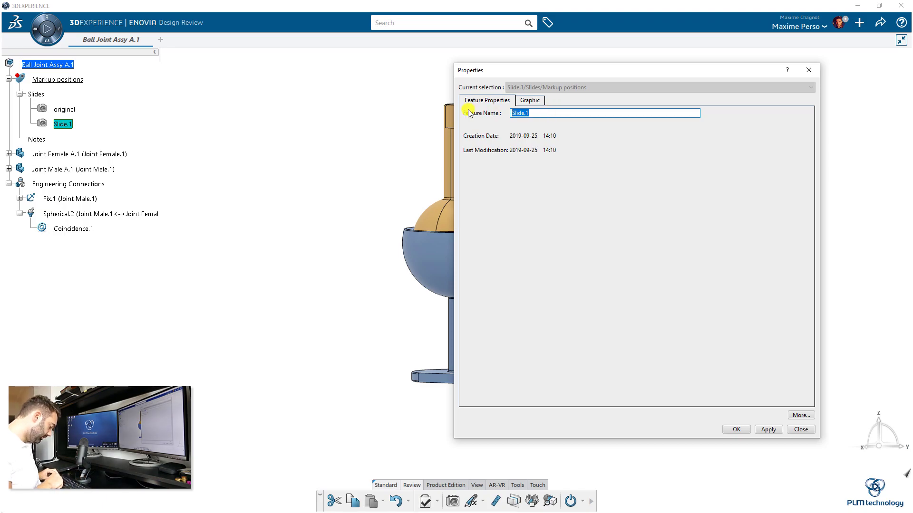
key("Return")
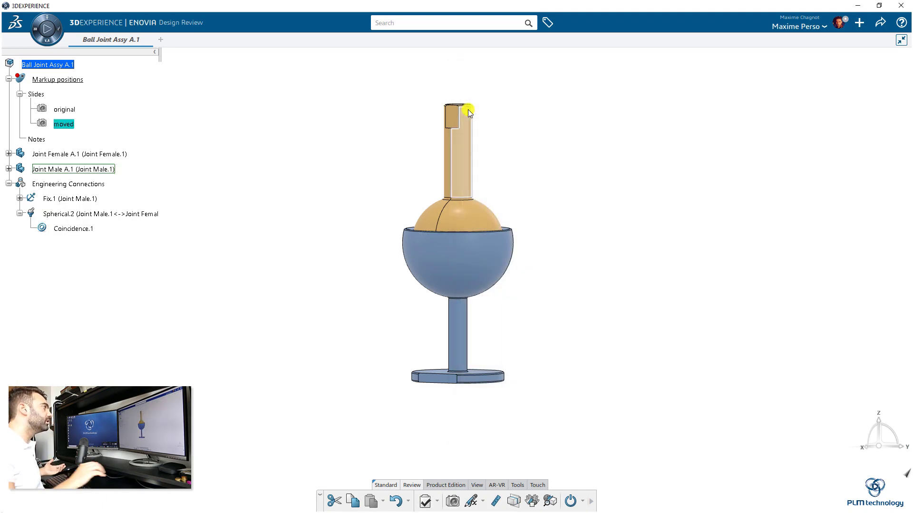
Apply the moved slide, then lift Joint Male A.1 about 43 mm up out of the cup.
right_click(74, 125)
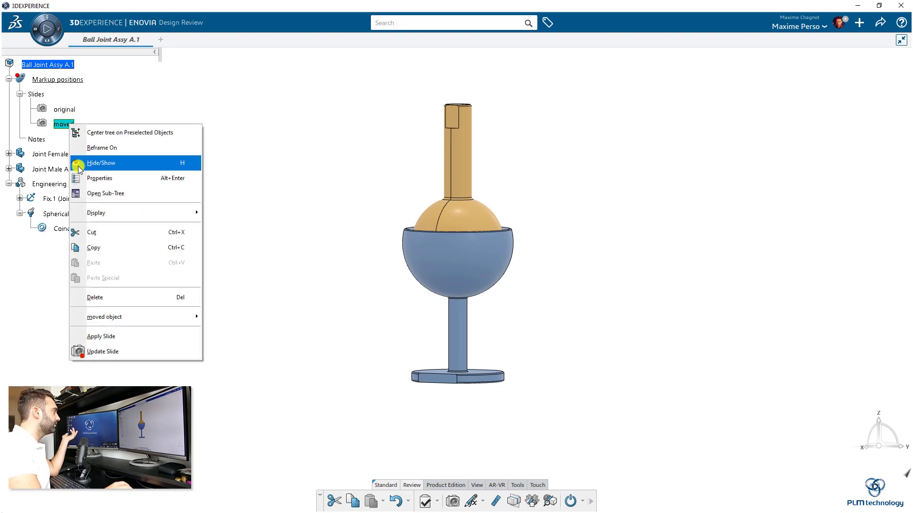
left_click(116, 337)
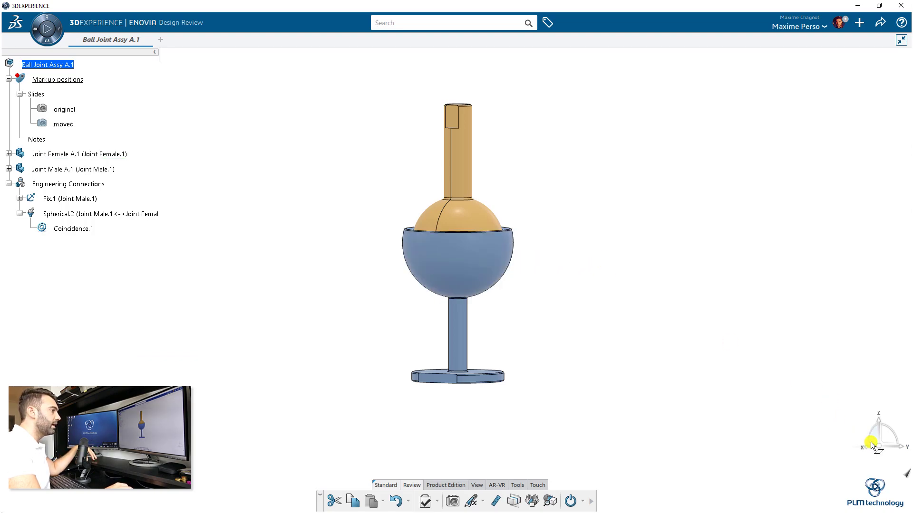
left_click(465, 167)
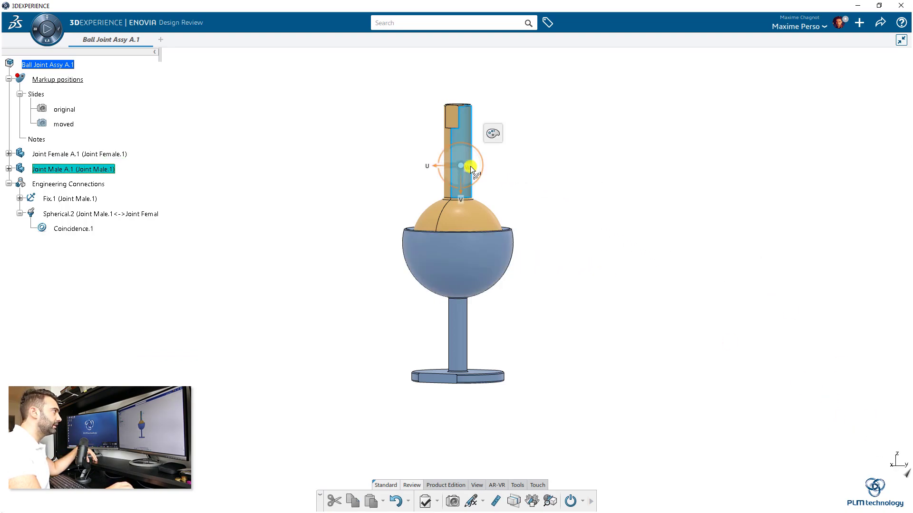
middle_click_drag(543, 213, 526, 322)
left_click_drag(452, 292, 452, 182)
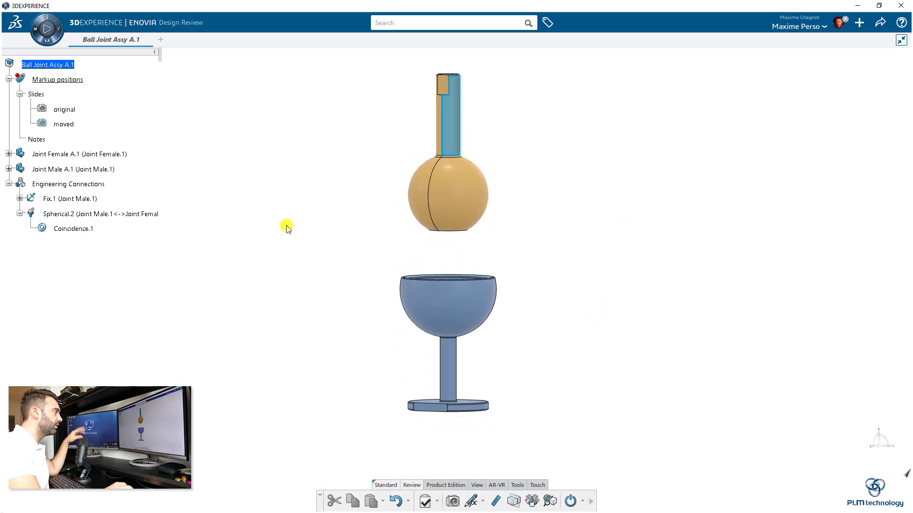
Update the moved slide so it stores the lifted male joint position.
left_click(65, 125)
right_click(64, 126)
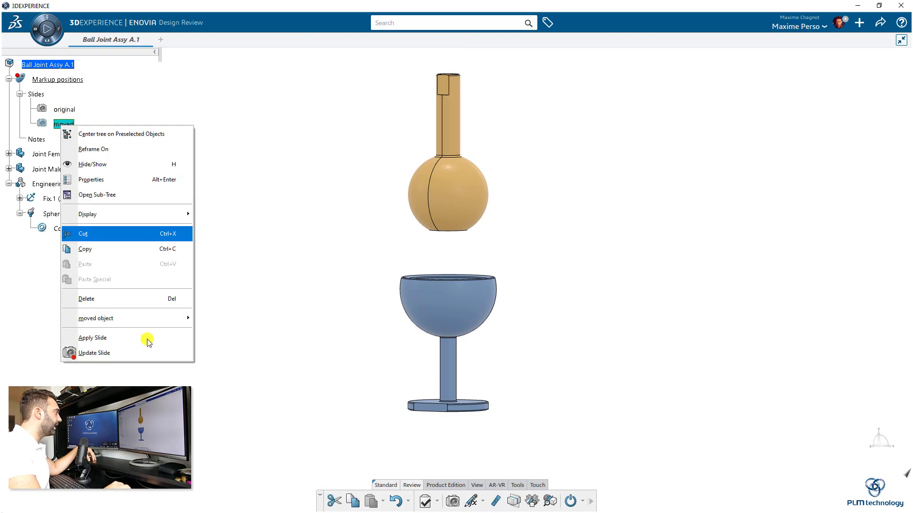
left_click(102, 354)
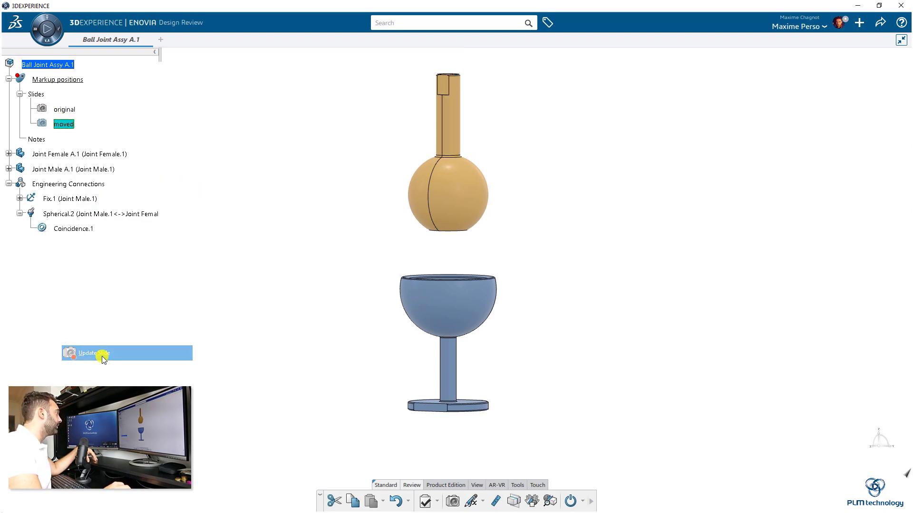
Switch between the original and moved slides to compare them, ending on original.
left_click(64, 110)
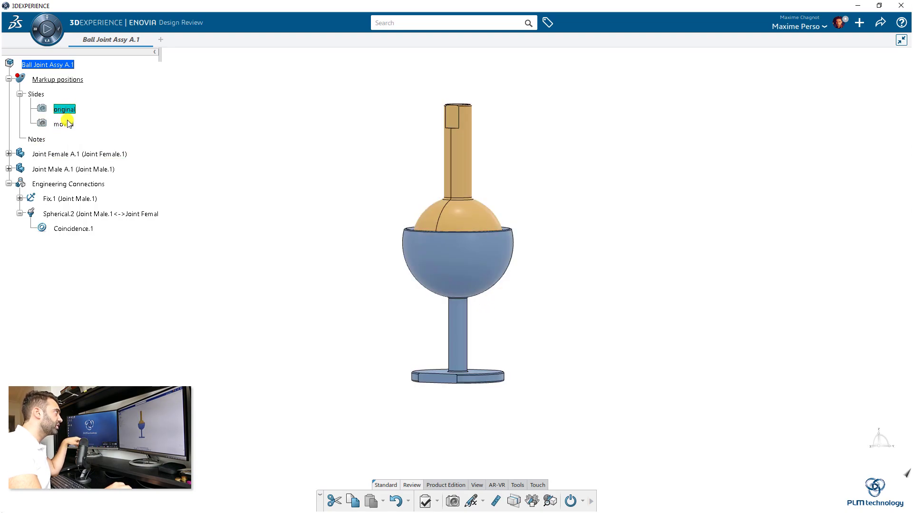
left_click(66, 124)
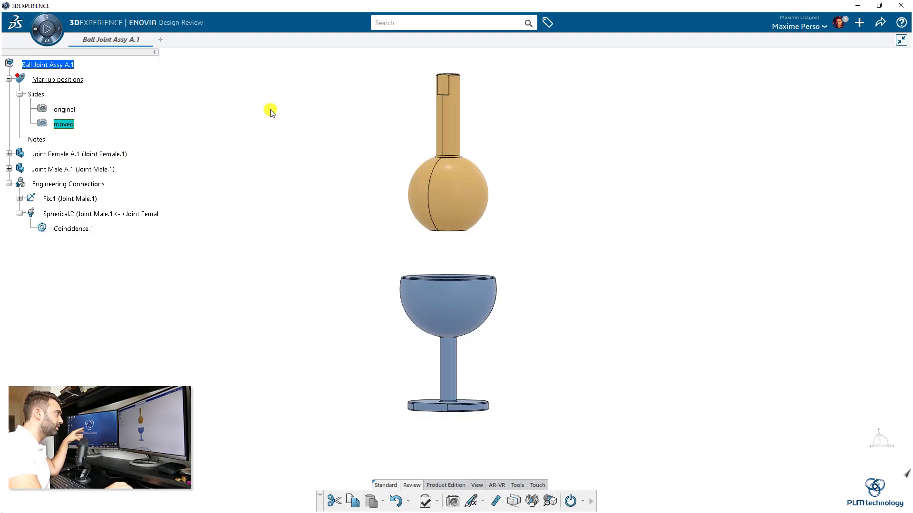
left_click(68, 114)
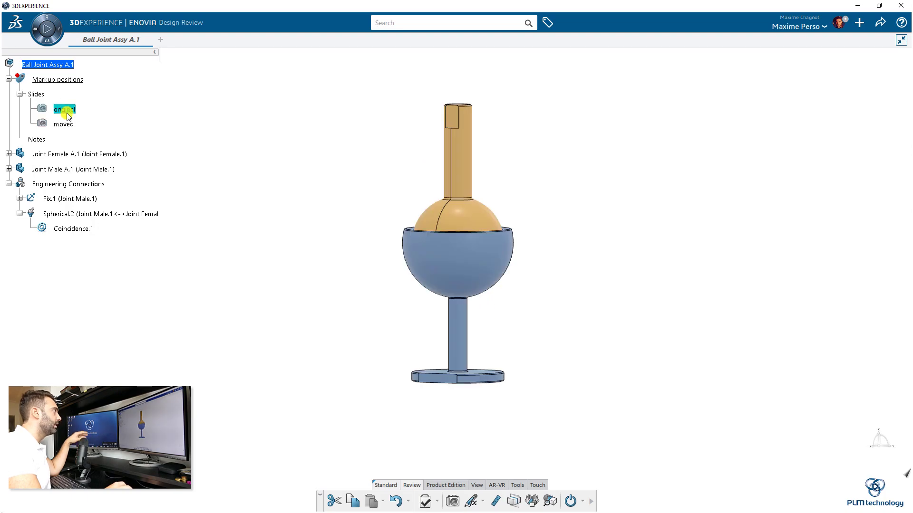
left_click(71, 125)
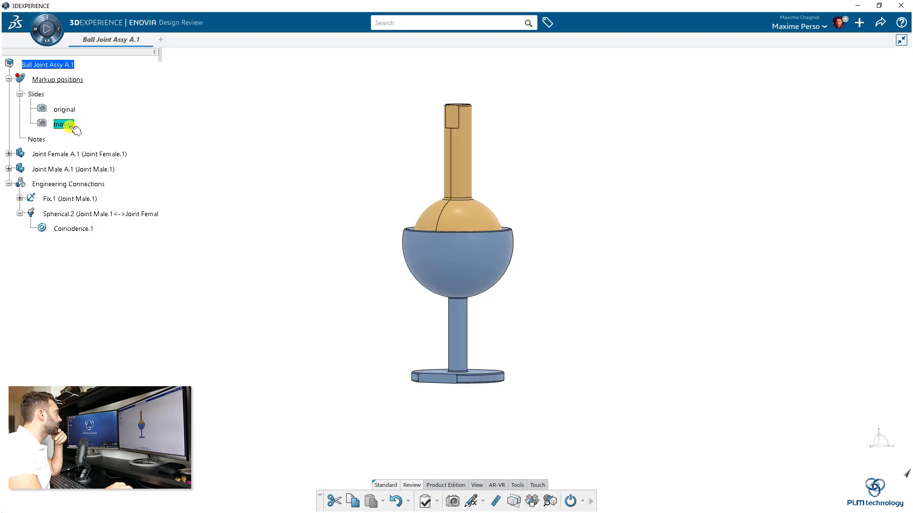
left_click(67, 110)
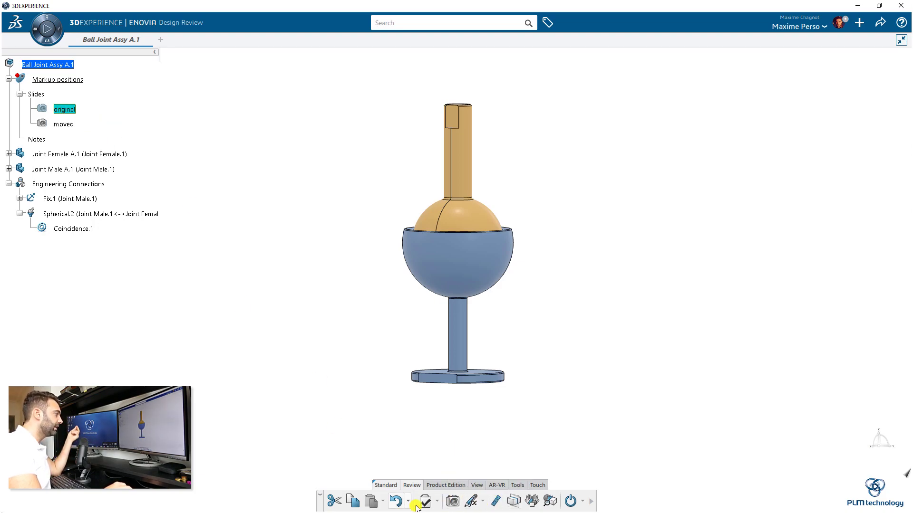
Capture a third slide, apply it, and hide Joint Female A.1.
left_click(451, 502)
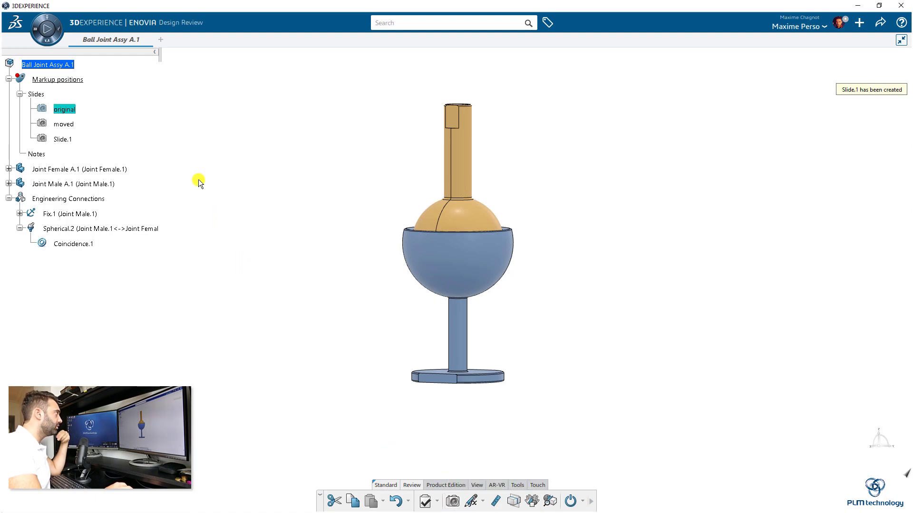
left_click(66, 140)
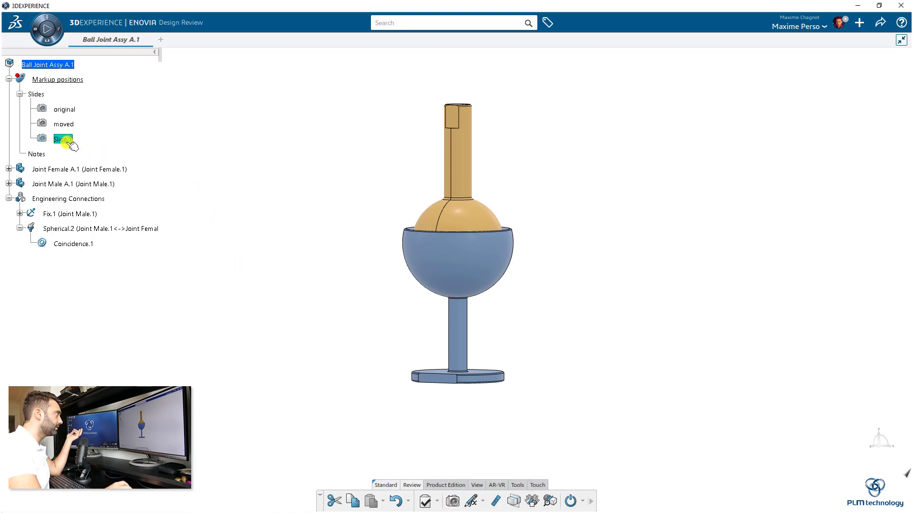
right_click(71, 142)
left_click(103, 353)
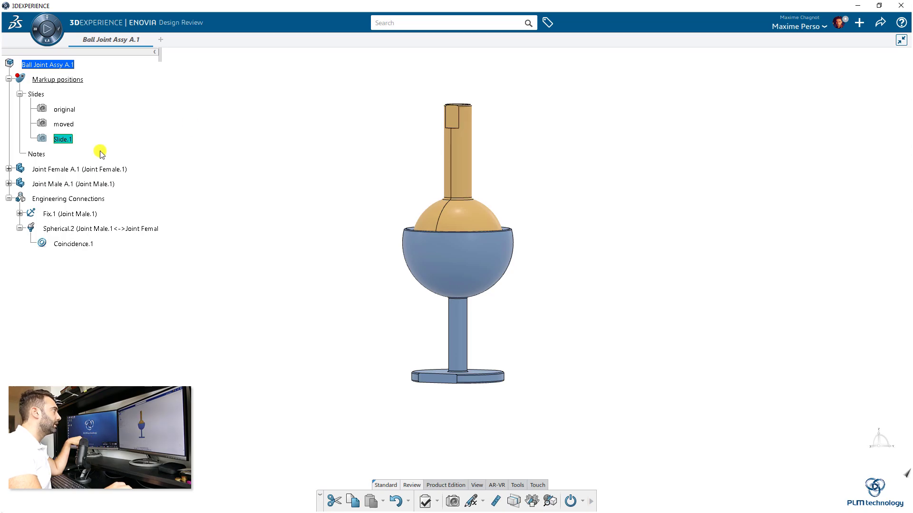
right_click(67, 169)
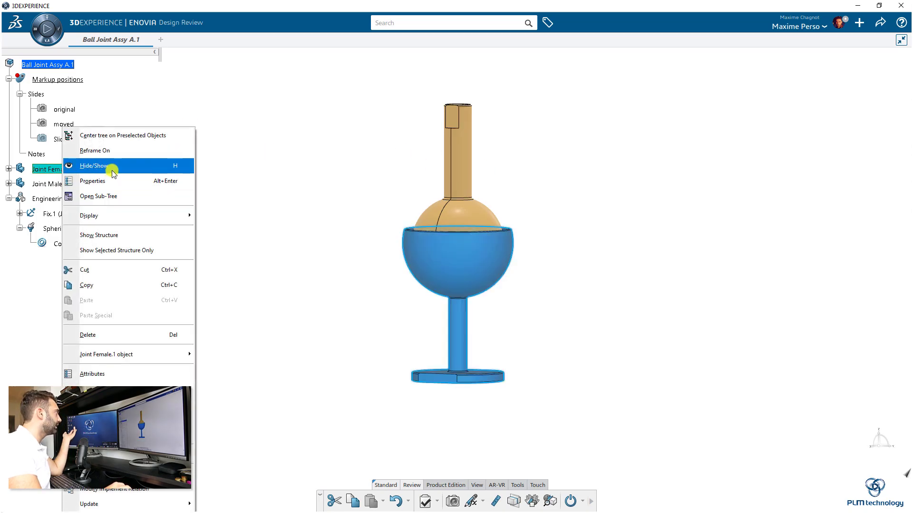
left_click(114, 173)
Rename the new slide to 'Male only'.
right_click(70, 141)
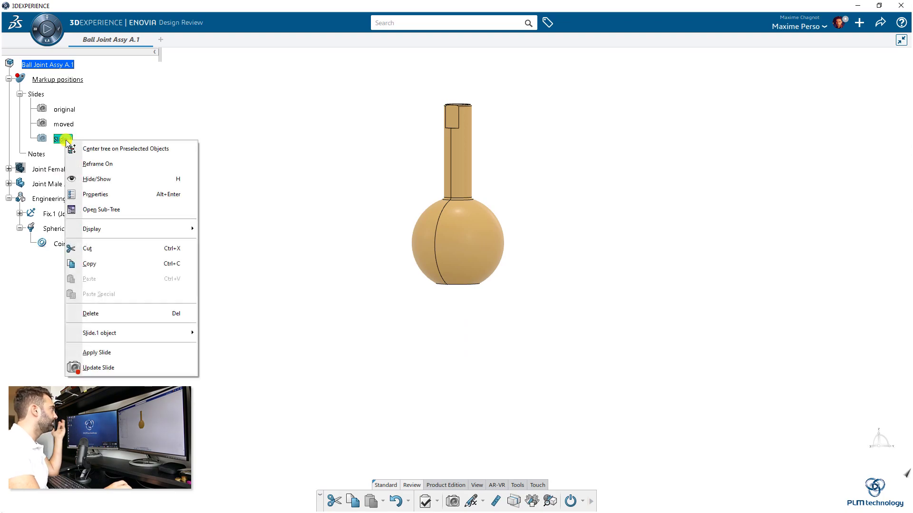
left_click(120, 195)
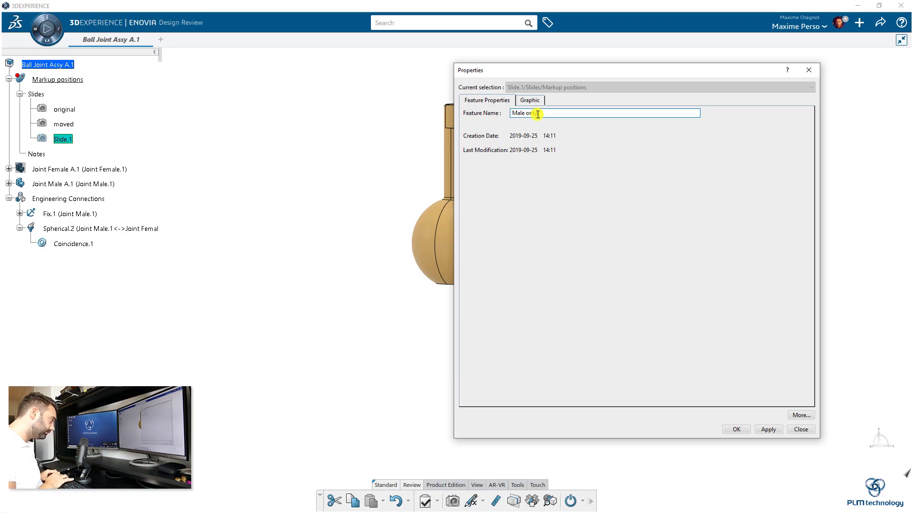
type("Male only")
key("Return")
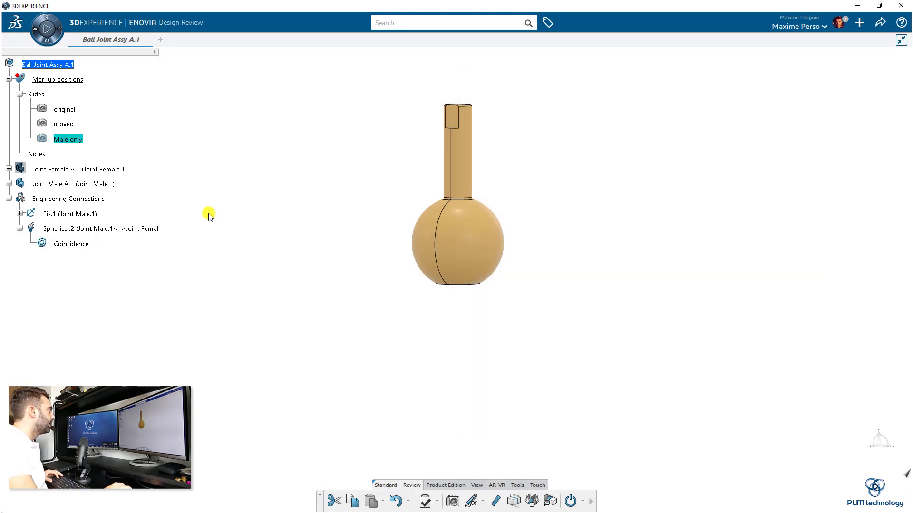
right_click(65, 139)
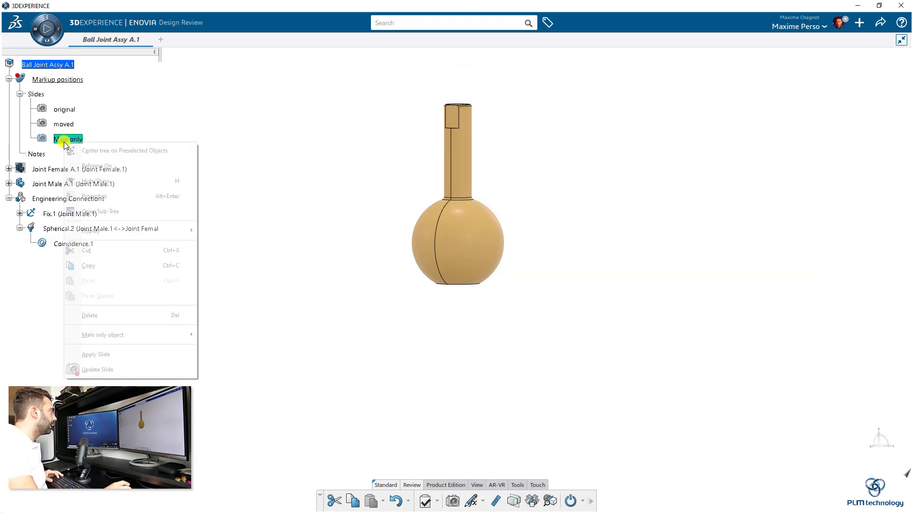
Update the Male only slide, restore the original arrangement, and capture a fourth slide.
left_click(122, 373)
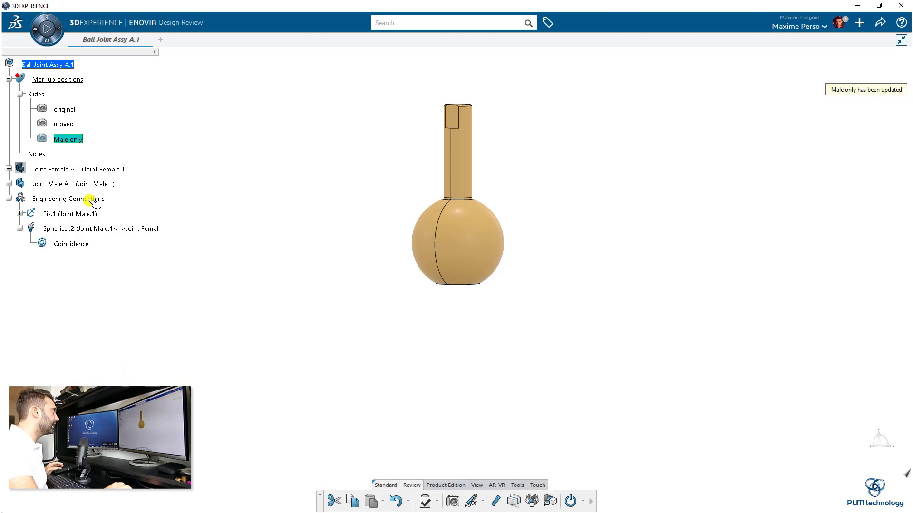
left_click(65, 110)
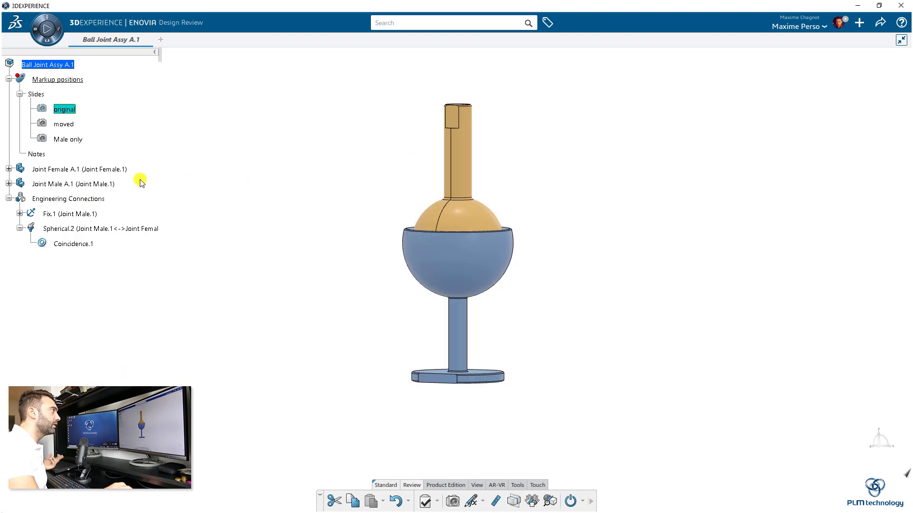
left_click(452, 502)
left_click(62, 154)
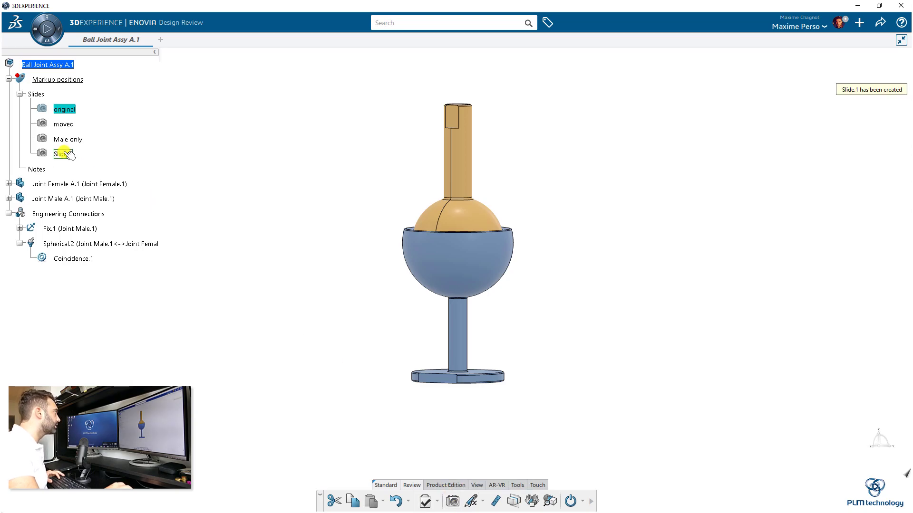
right_click(64, 156)
key("Escape")
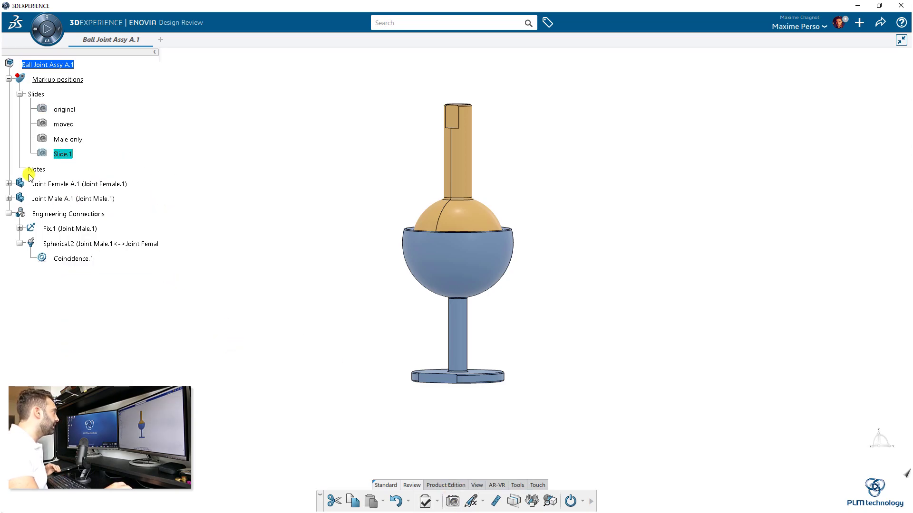
Hide Joint Male A.1 and rename the fourth slide to 'Female only'.
right_click(56, 202)
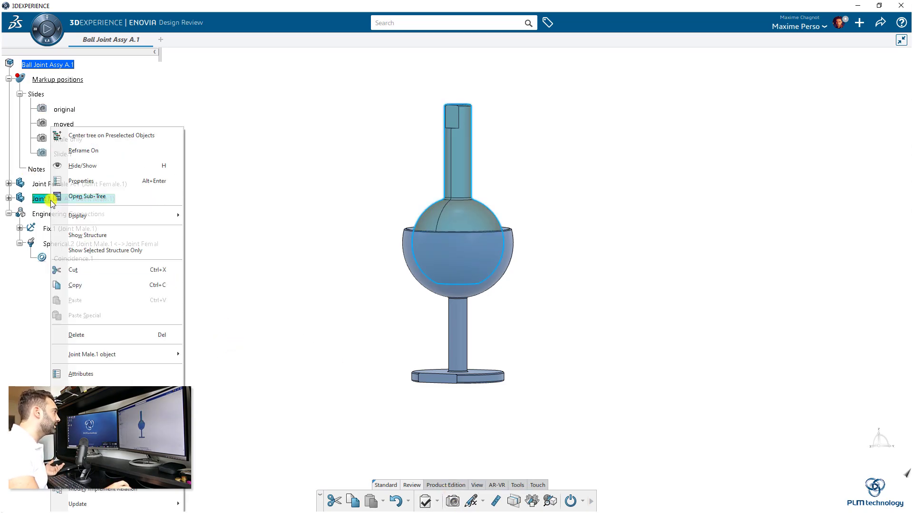
left_click(100, 167)
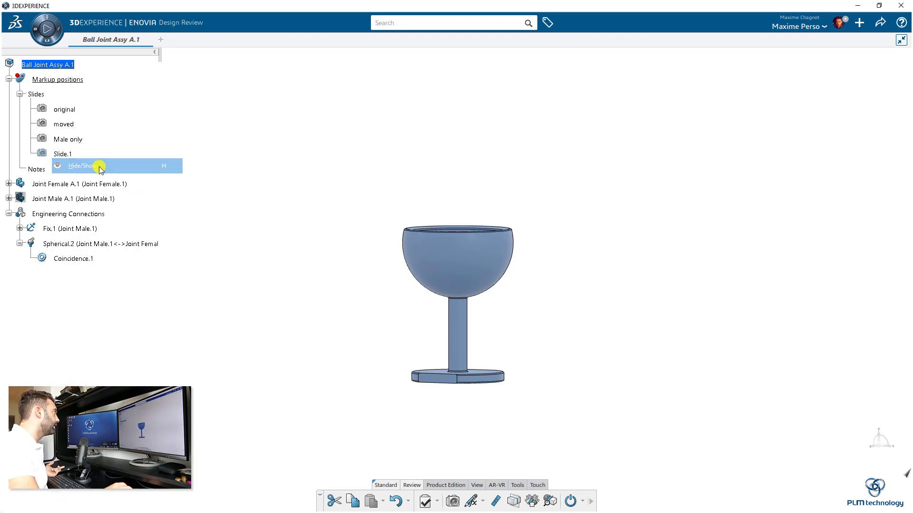
right_click(64, 154)
left_click(157, 207)
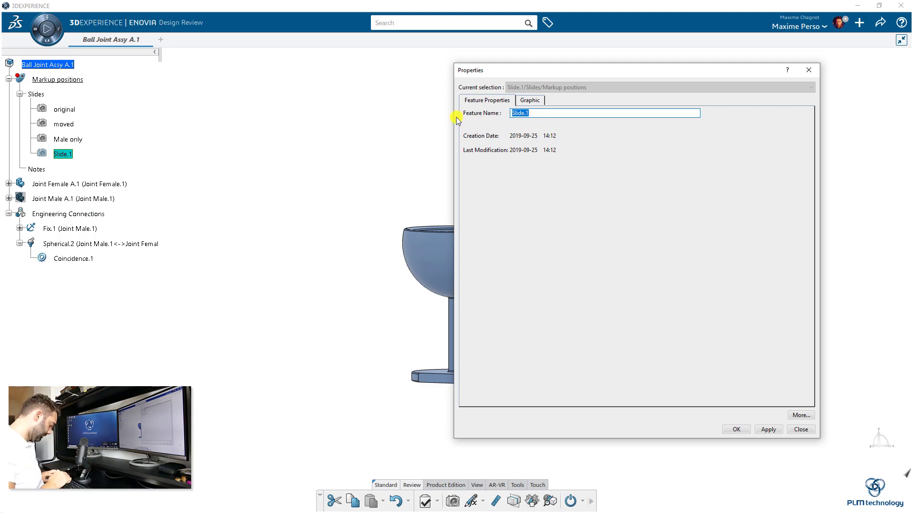
type("Female sl")
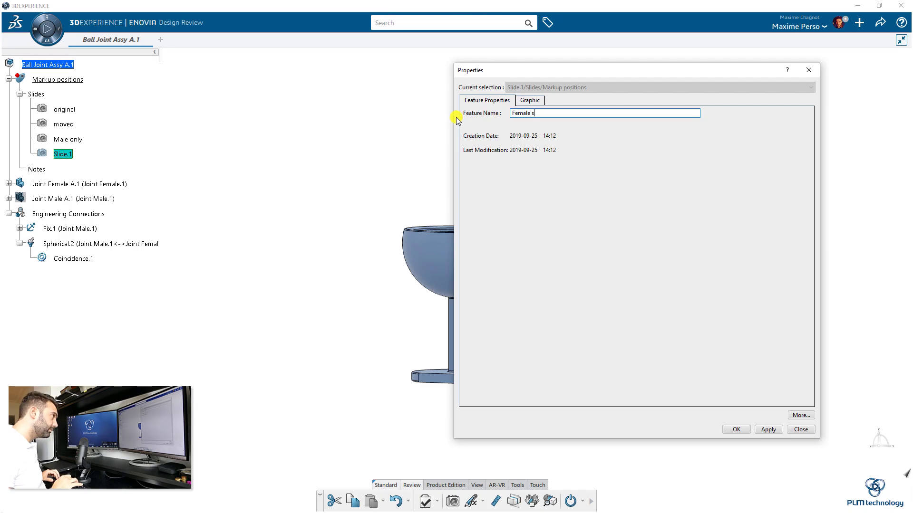
key("BackSpace")
type("only")
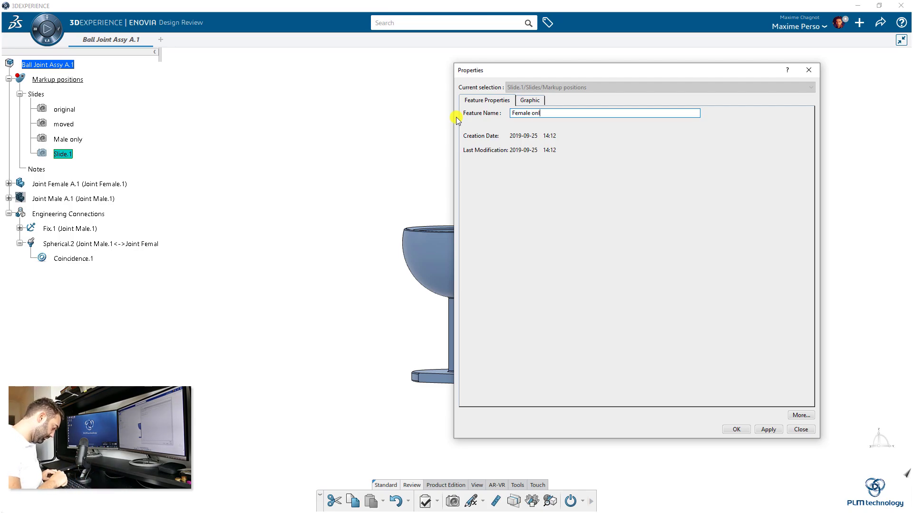
left_click(768, 430)
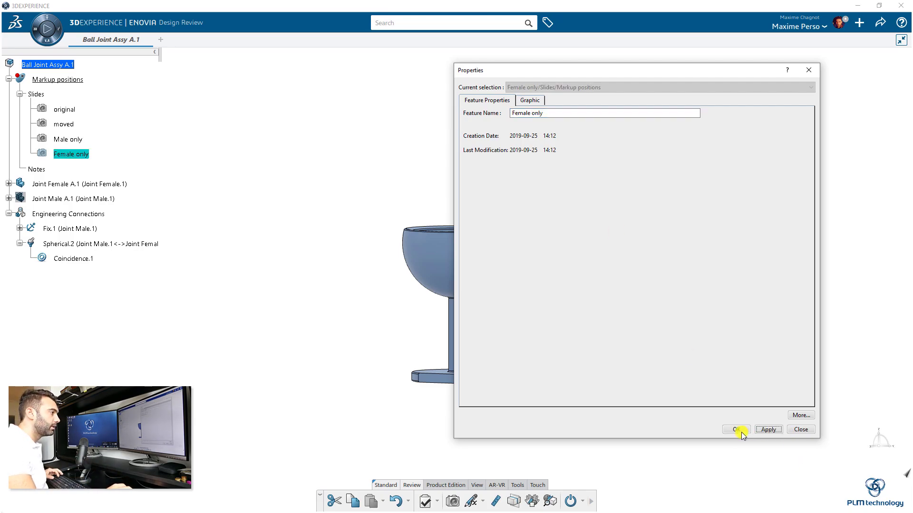
left_click(736, 430)
right_click(78, 160)
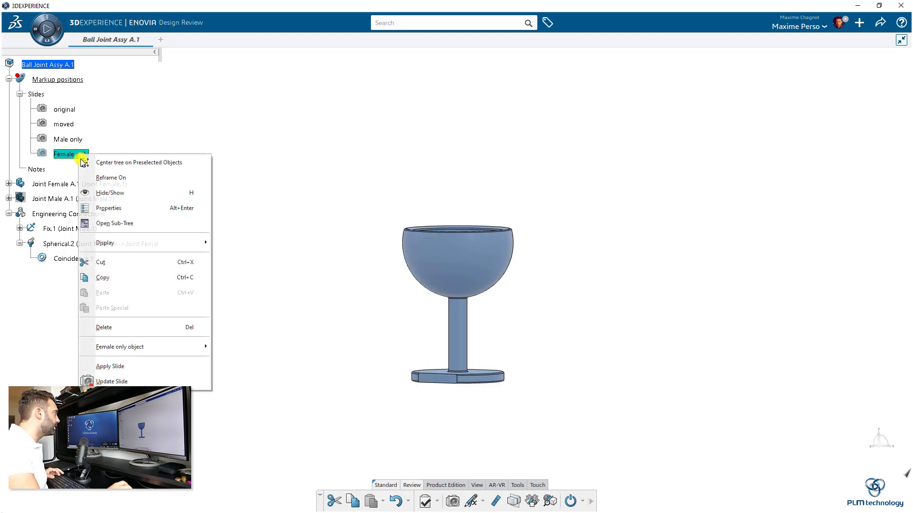
Update the Female only slide with the female-only view, then reapply the original slide.
left_click(127, 381)
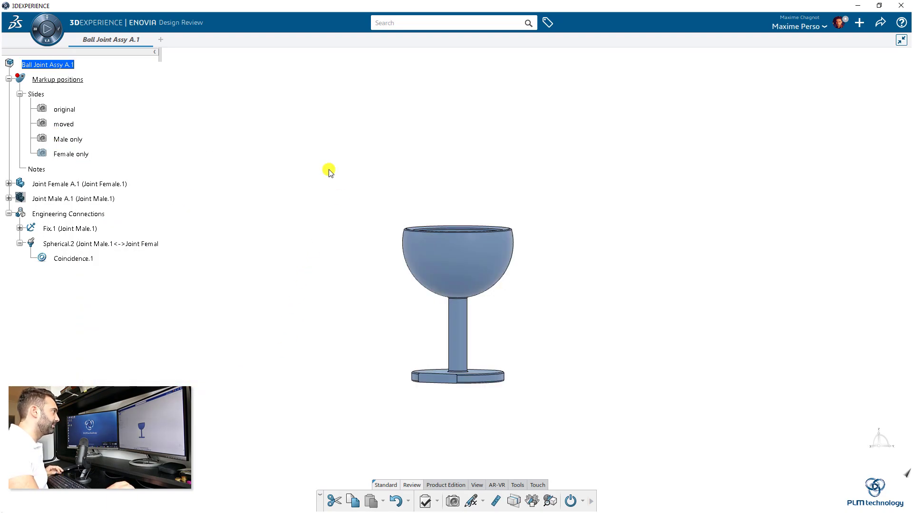
left_click(63, 111)
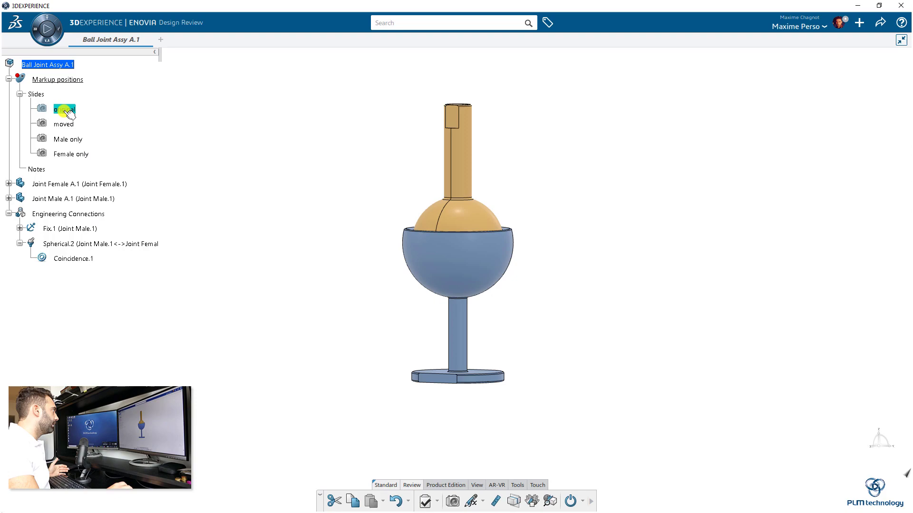
left_click(61, 156)
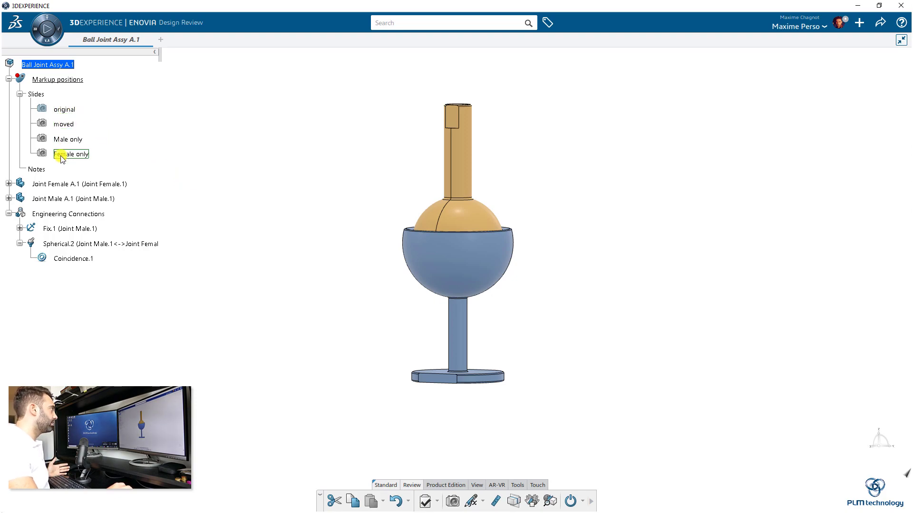
left_click(71, 123)
Step through the moved, Male only and Female only slides, finishing on original.
left_click(69, 126)
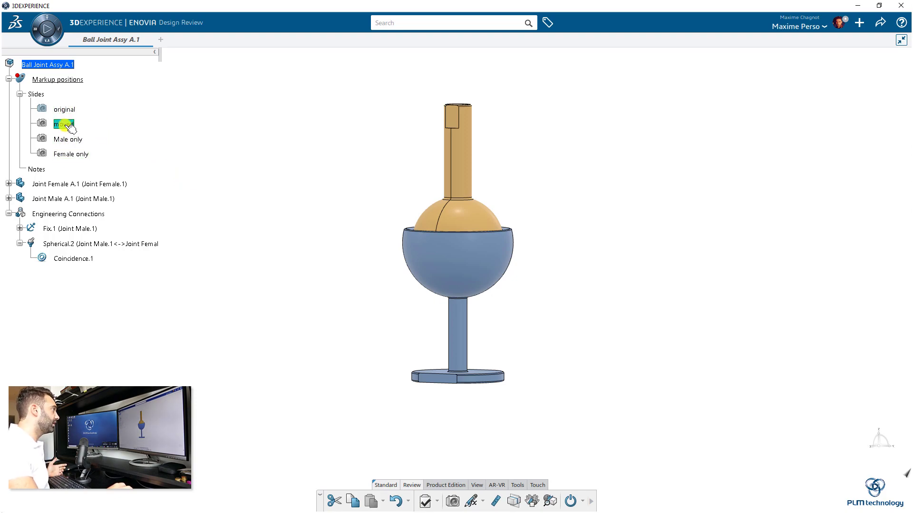
left_click(72, 139)
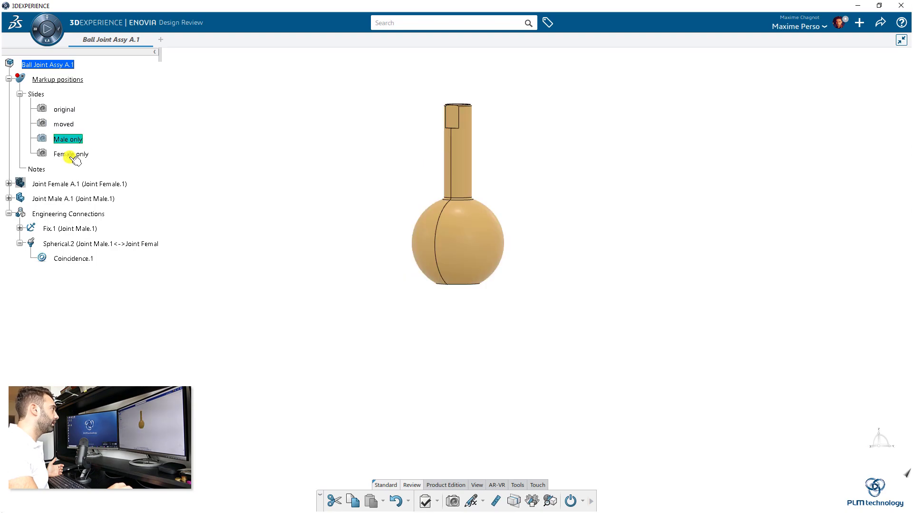
left_click(72, 155)
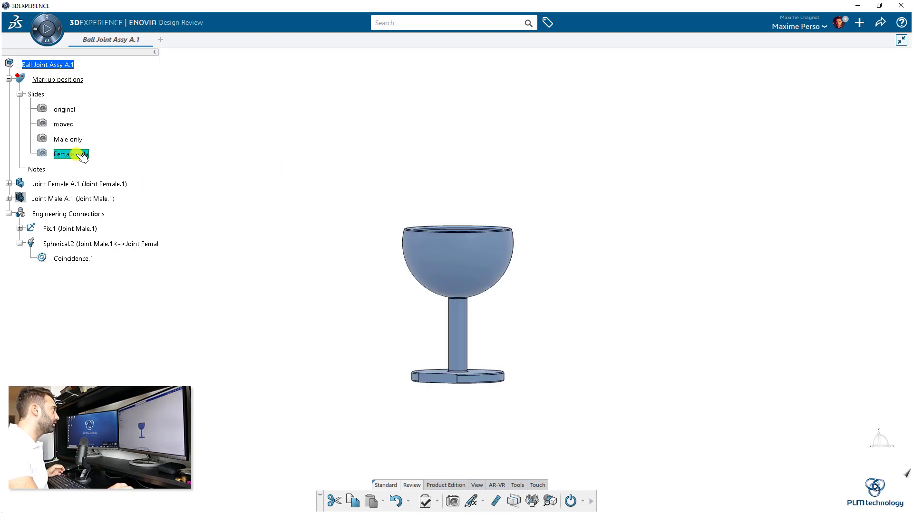
left_click(71, 139)
left_click(64, 110)
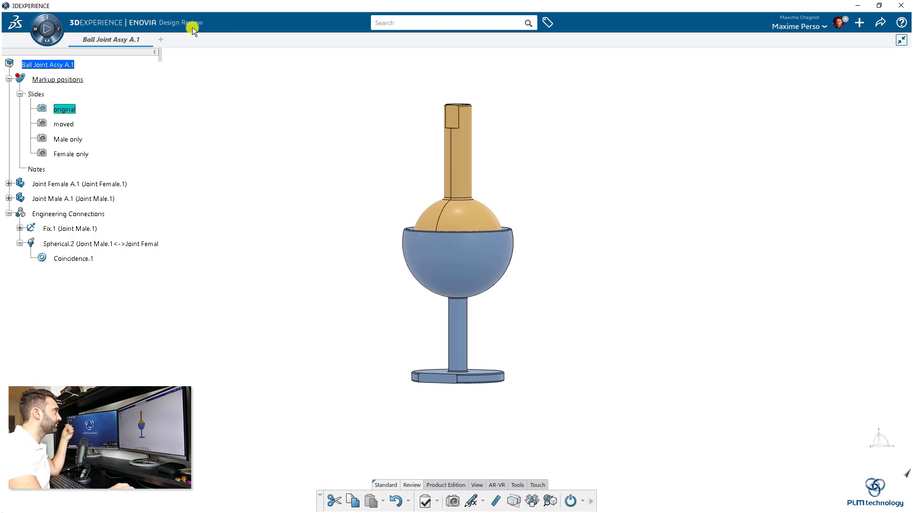
Unset Markup positions as the current markup and collapse its branch in the tree.
left_click(61, 80)
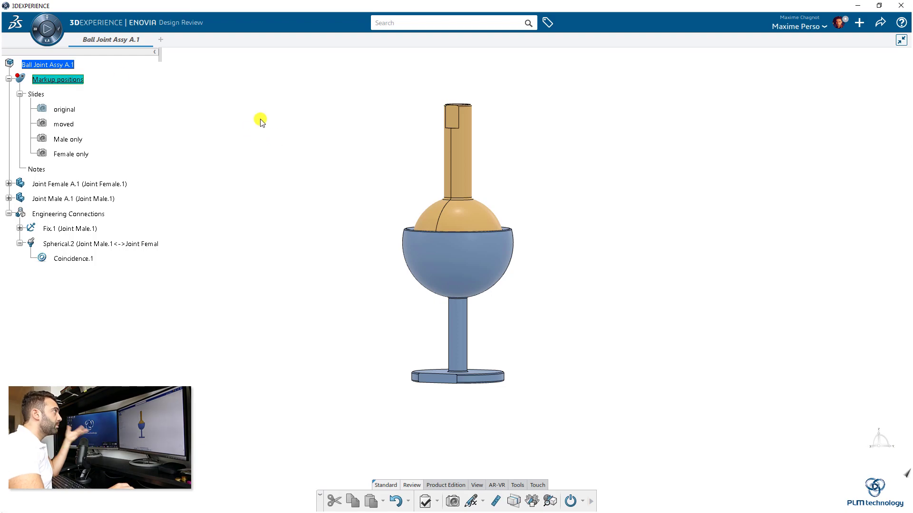
right_click(72, 81)
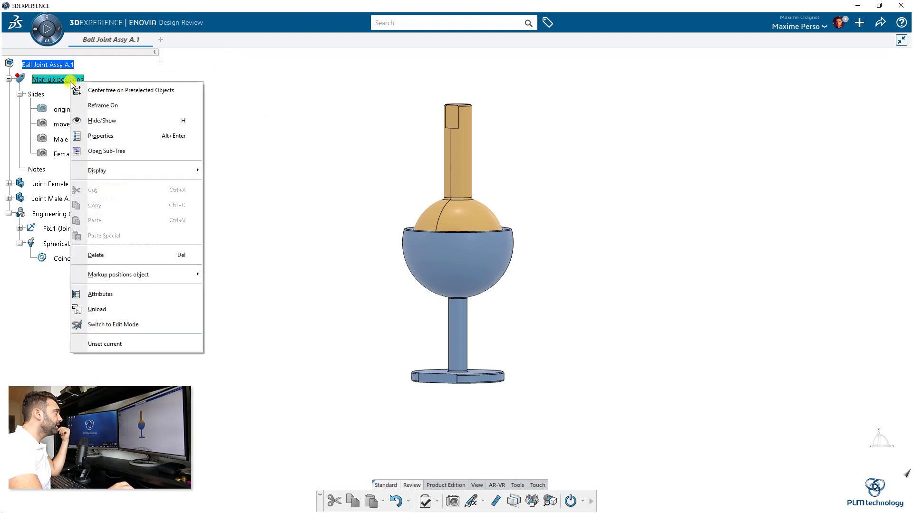
left_click(145, 348)
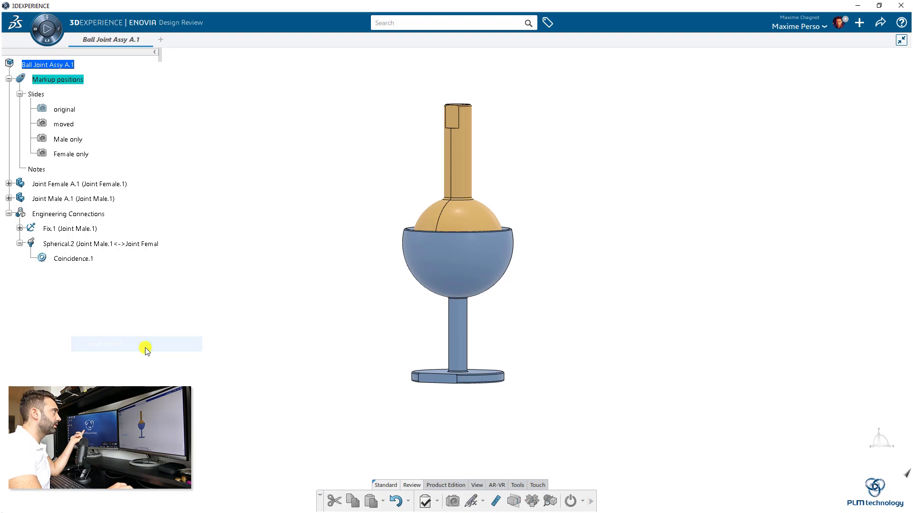
left_click(8, 79)
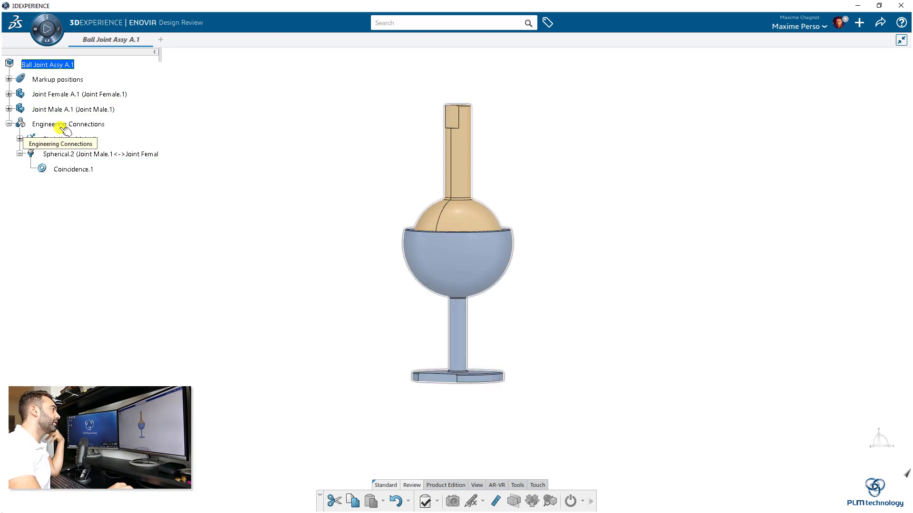
Insert a new drawing titled 'Drawing ball joint' under the assembly and open its blank Sheet.1.
right_click(46, 61)
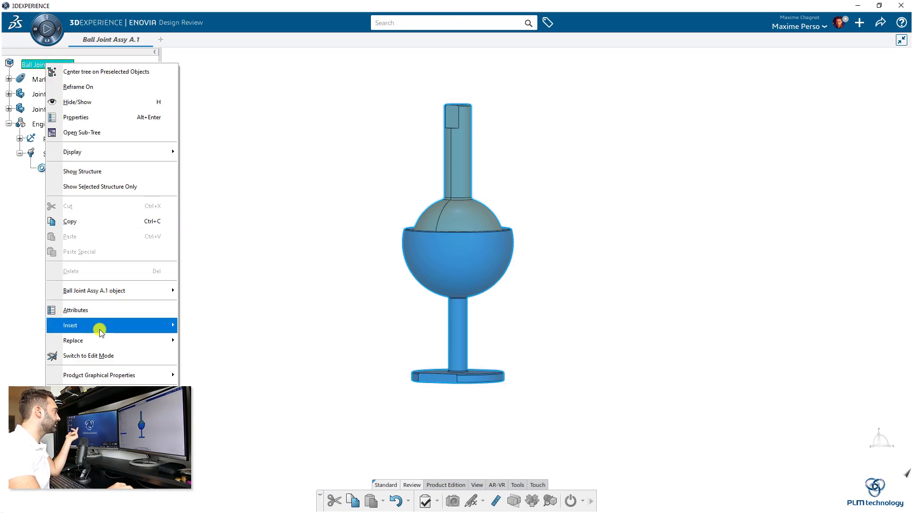
mouse_move(96, 326)
left_click(205, 370)
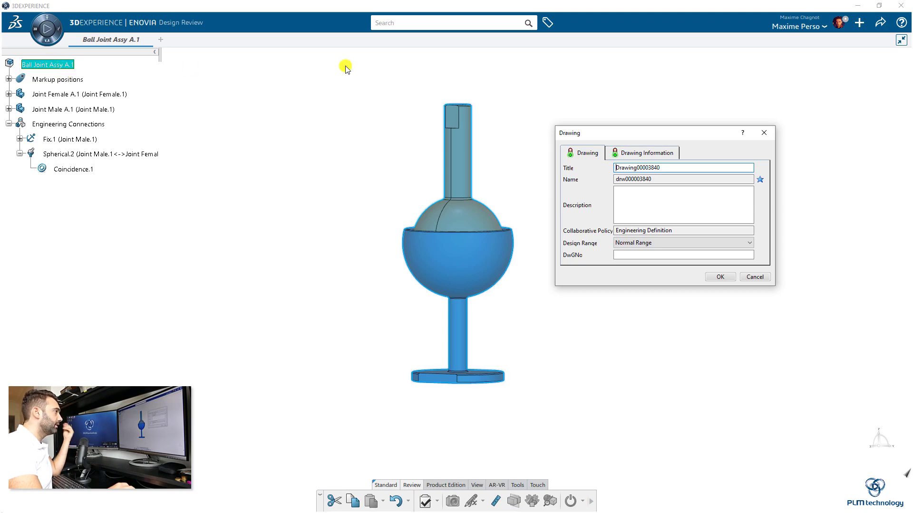
left_click_drag(665, 169, 639, 176)
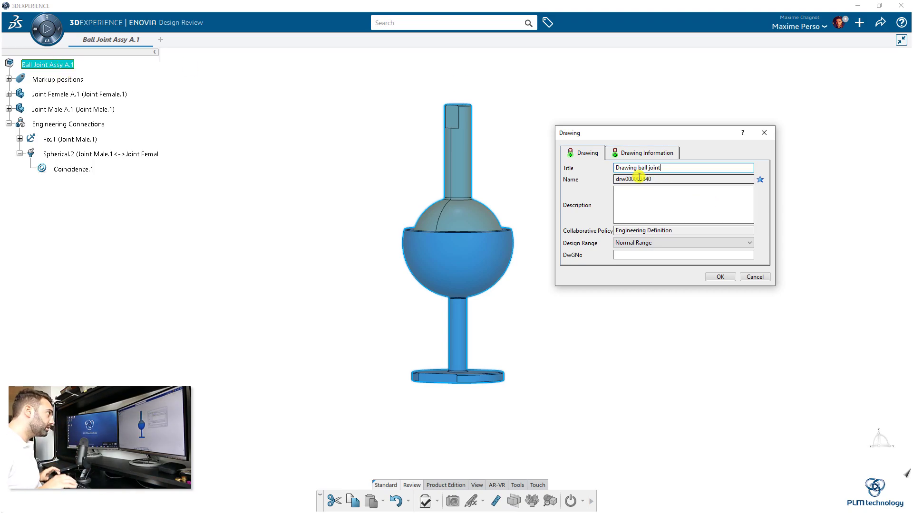
key("Return")
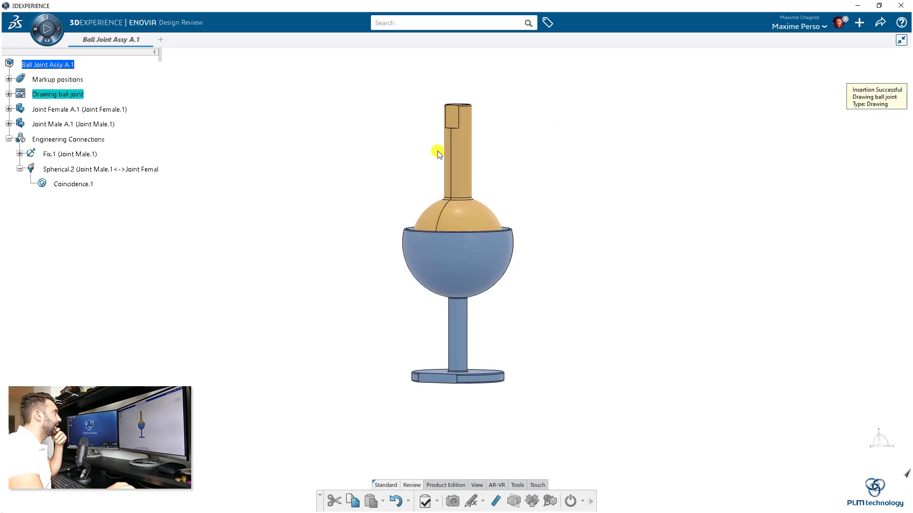
double_click(45, 95)
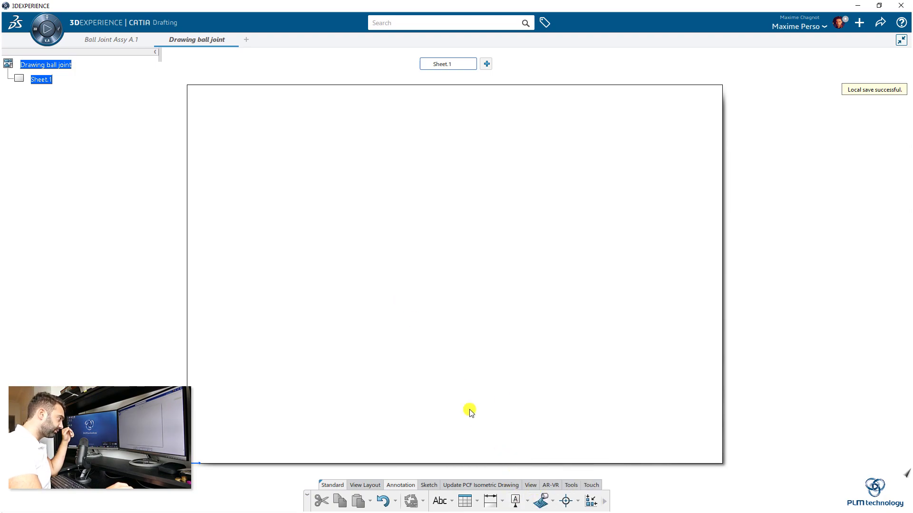
Start a Front View of the whole ball joint assembly, oriented from the base's top face.
left_click(358, 484)
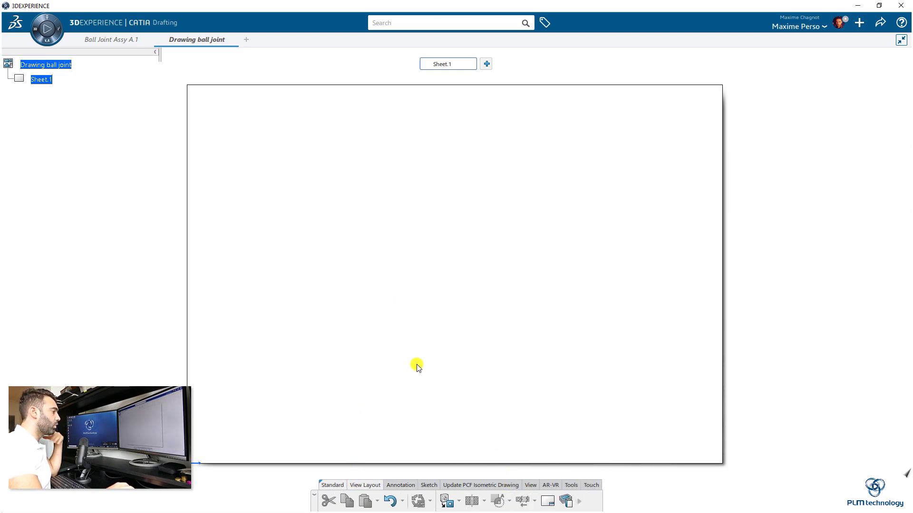
left_click(450, 503)
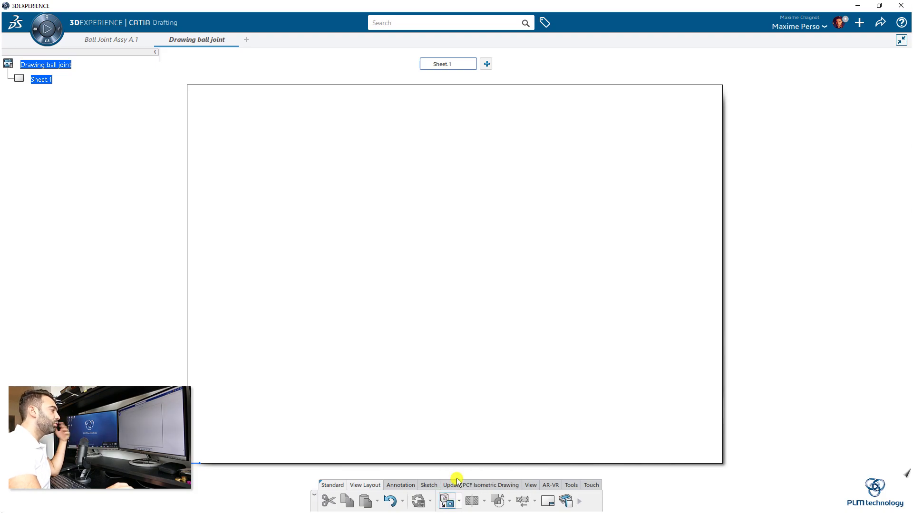
left_click(111, 39)
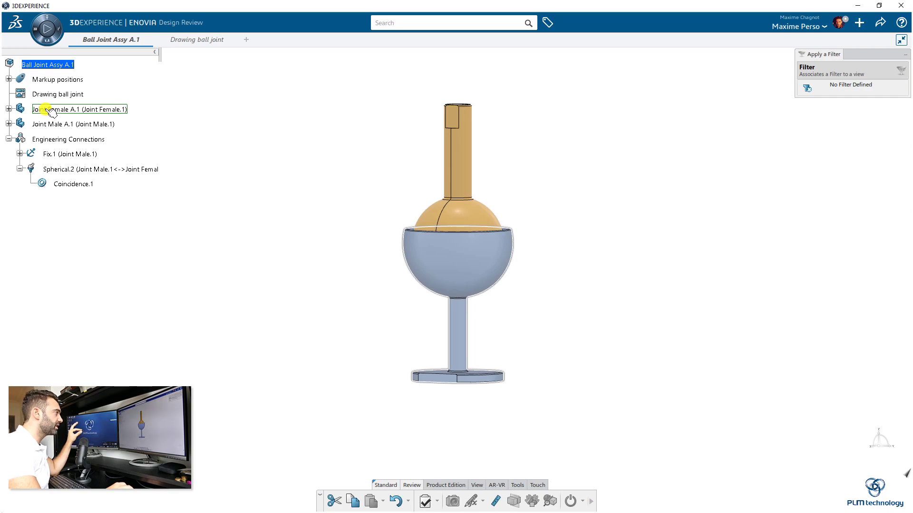
left_click(44, 65)
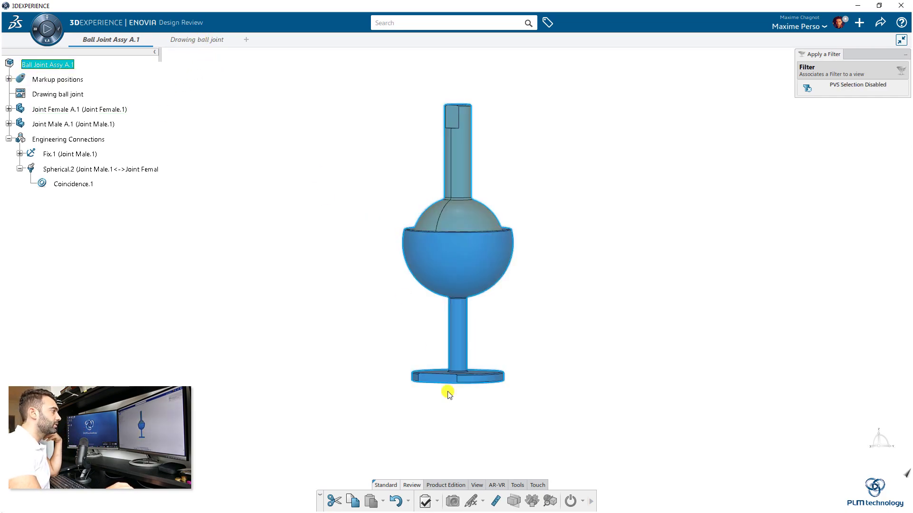
middle_click_drag(447, 394, 476, 345)
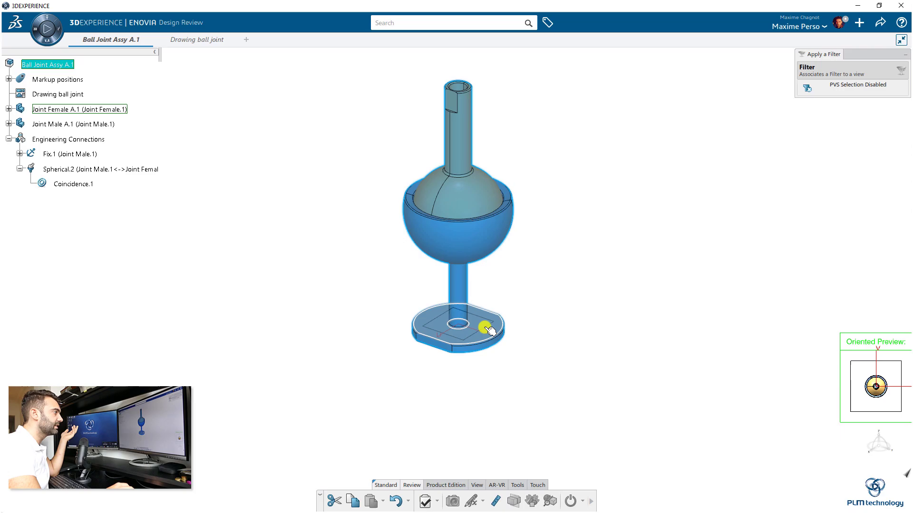
Generate the front view from the base's top face, turned a quarter turn about vertical.
left_click(488, 327)
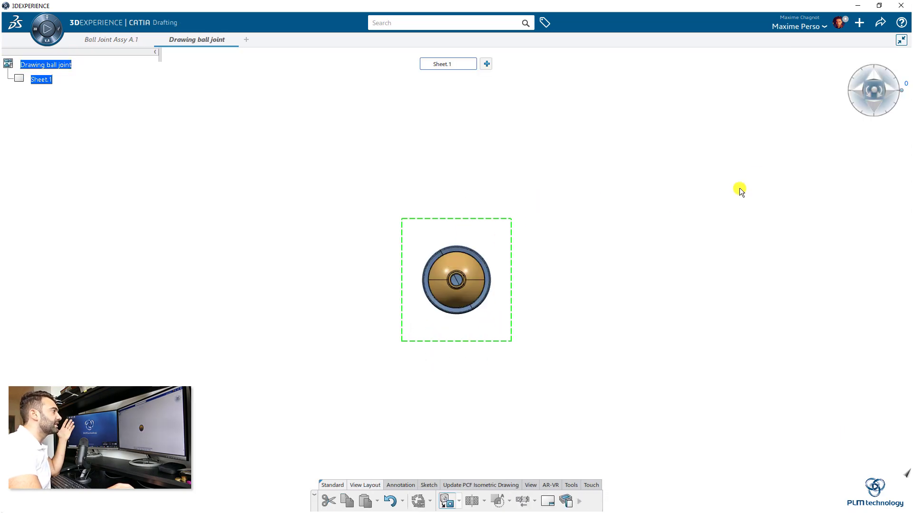
left_click(873, 78)
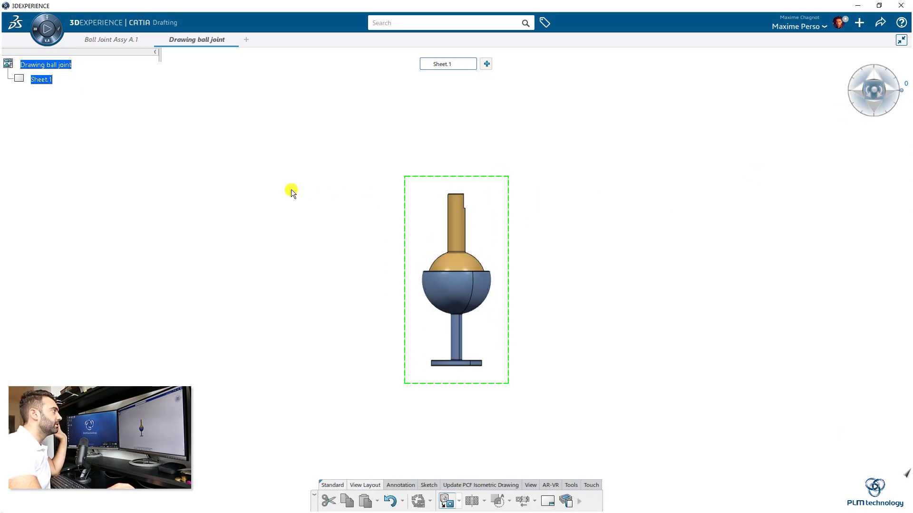
left_click(863, 96)
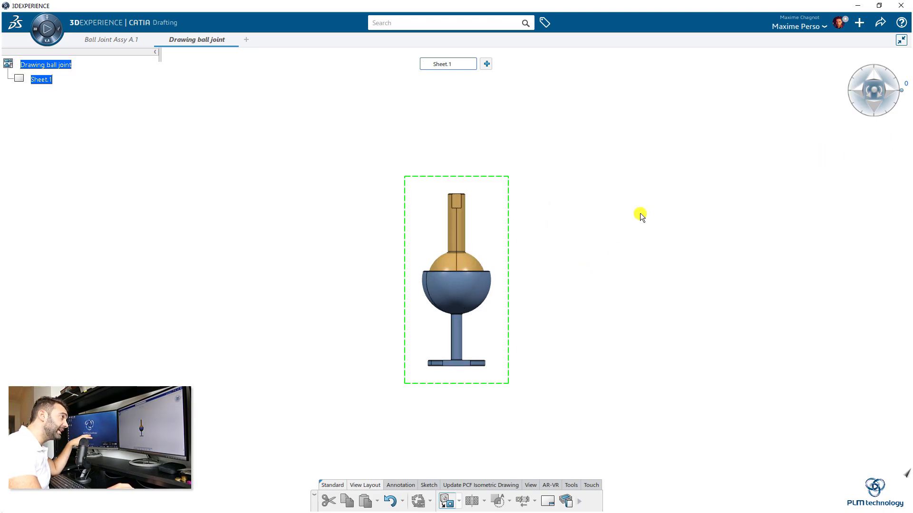
left_click(588, 217)
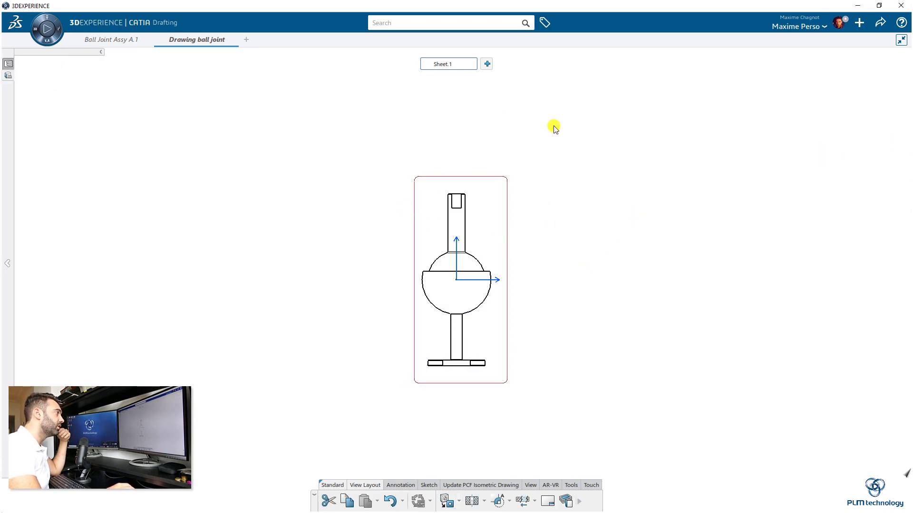
Move the front view into the sheet's upper-left corner.
mouse_move(351, 226)
middle_mouse_down()
mouse_move(353, 298)
mouse_move(332, 266)
mouse_move(407, 312)
mouse_move(475, 290)
middle_mouse_up()
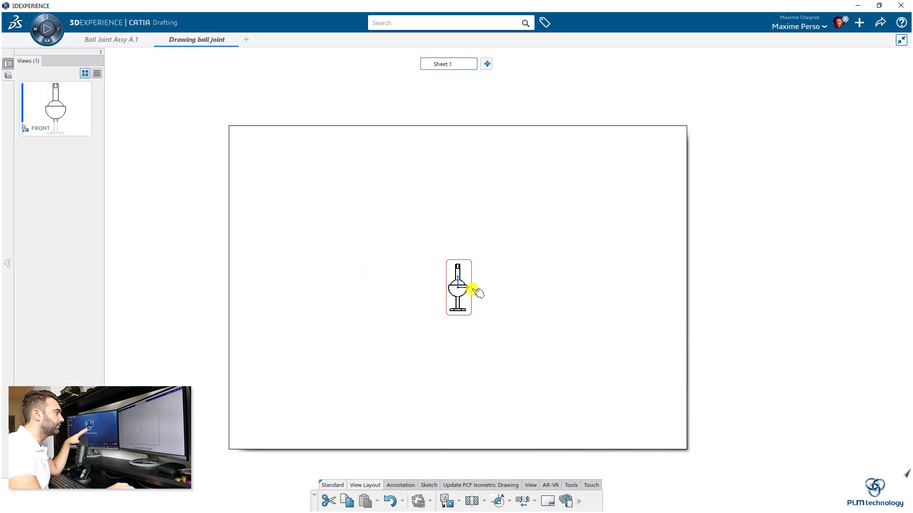
left_click_drag(475, 289, 311, 199)
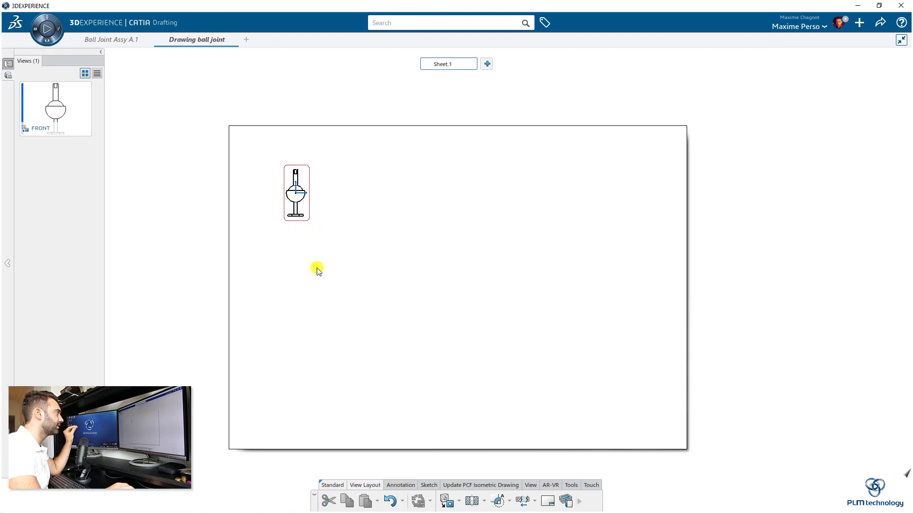
middle_click_drag(315, 266, 340, 235)
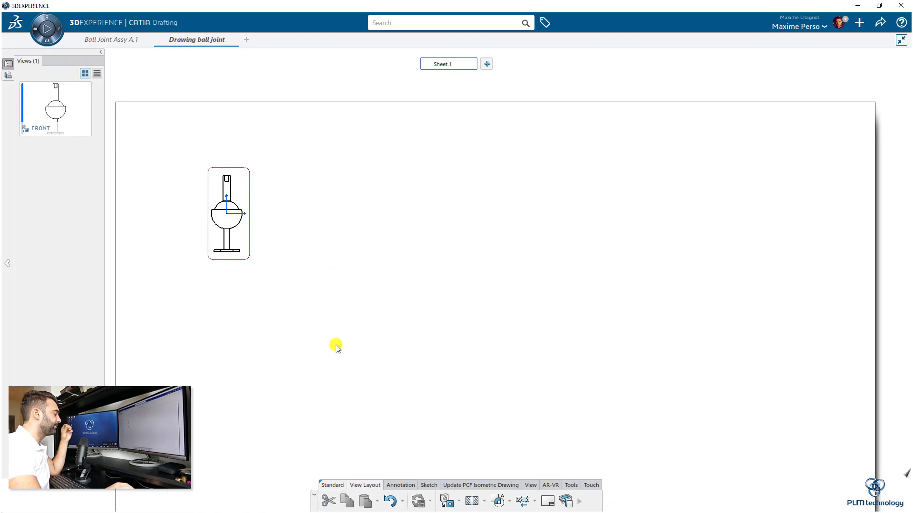
Create an Isometric view of the ball joint using the 'moved' slide as its source.
left_click(460, 502)
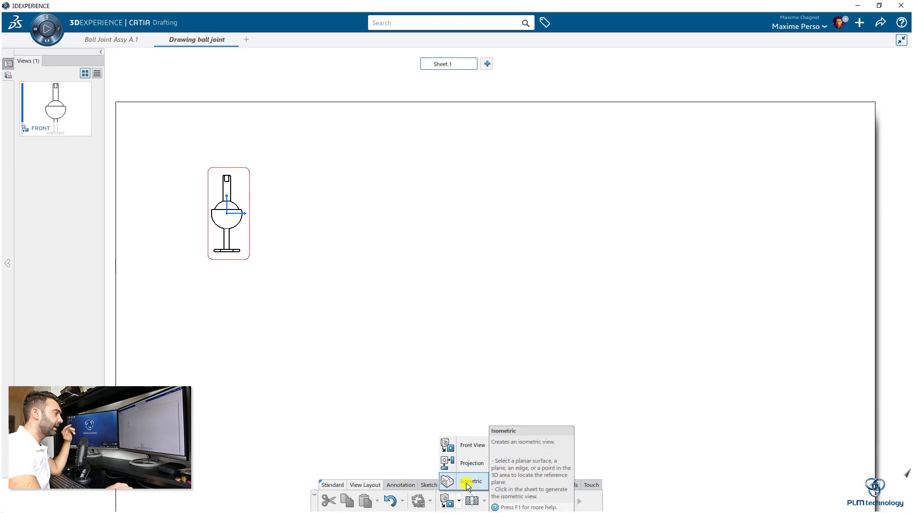
left_click(466, 483)
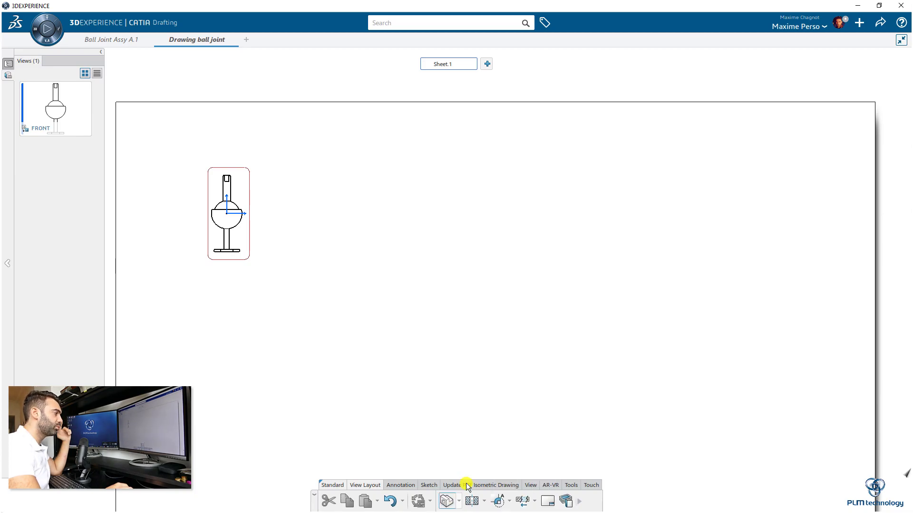
left_click(113, 39)
left_click(9, 79)
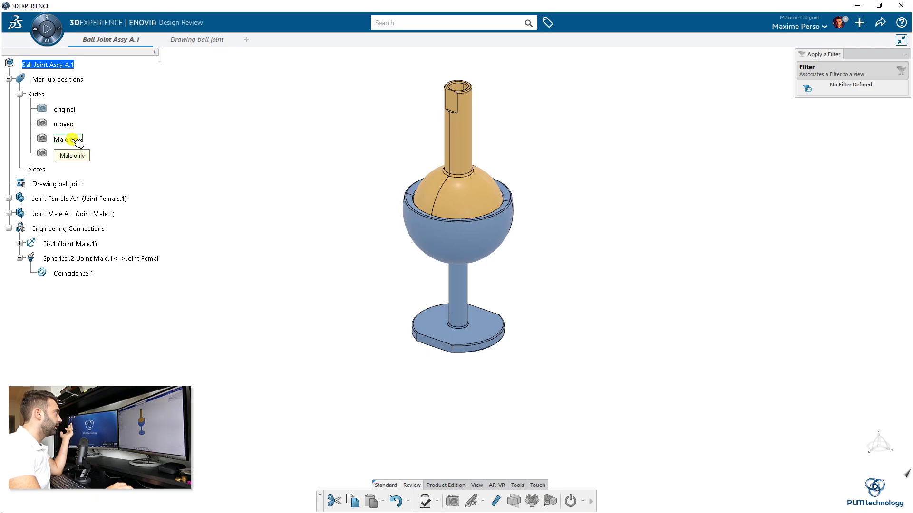
left_click(64, 124)
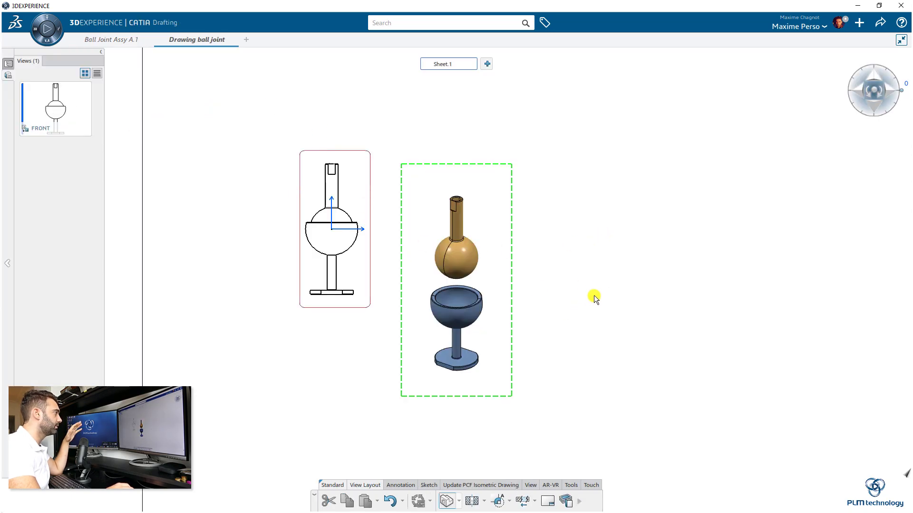
left_click(575, 283)
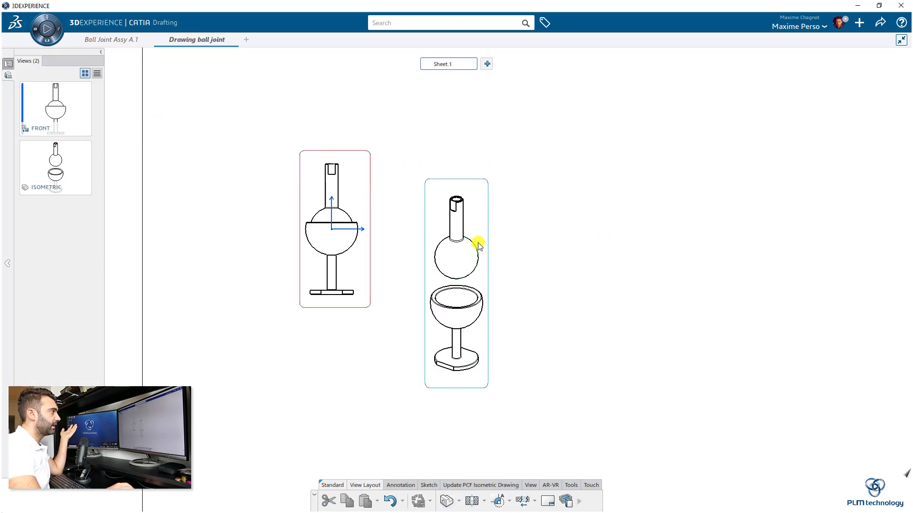
Reposition the isometric view to the left of the front view.
mouse_move(492, 236)
left_mouse_down()
mouse_move(255, 229)
mouse_move(239, 248)
left_mouse_up()
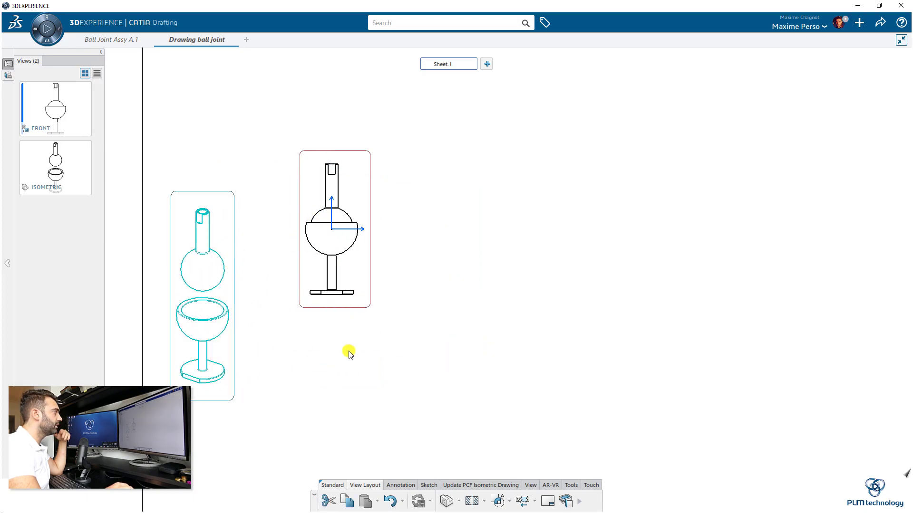
left_click(508, 315)
middle_click_drag(554, 311, 505, 314)
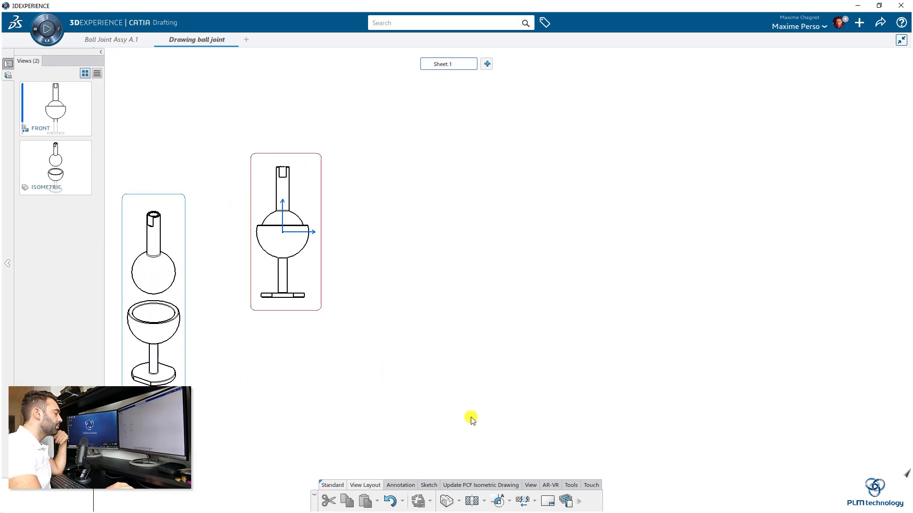
left_click(459, 502)
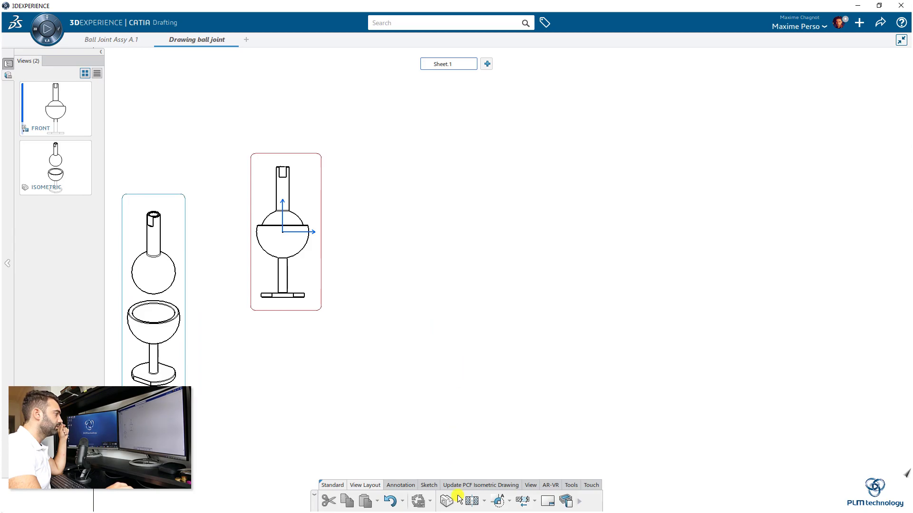
left_click(460, 502)
Add a front view from the 'original' slide, rotated 180° upright, and place it to the right.
left_click(463, 445)
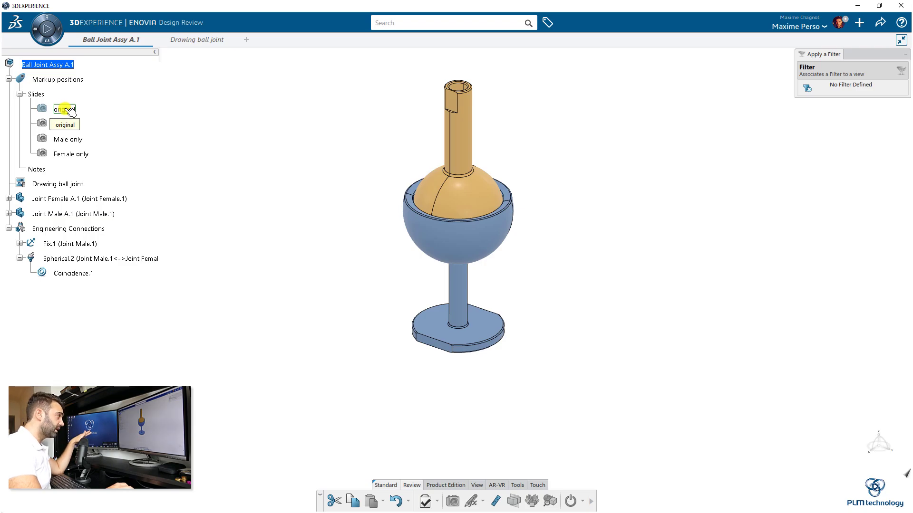
double_click(65, 110)
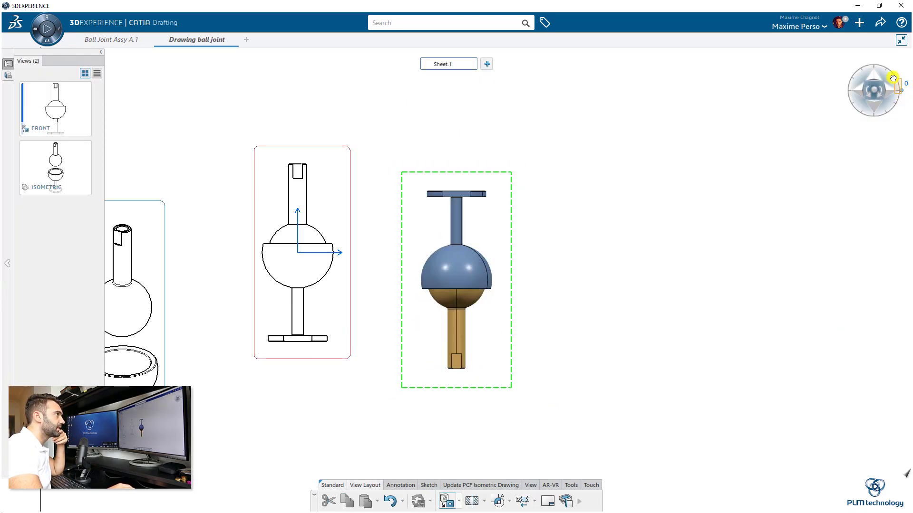
left_click_drag(902, 95, 850, 94)
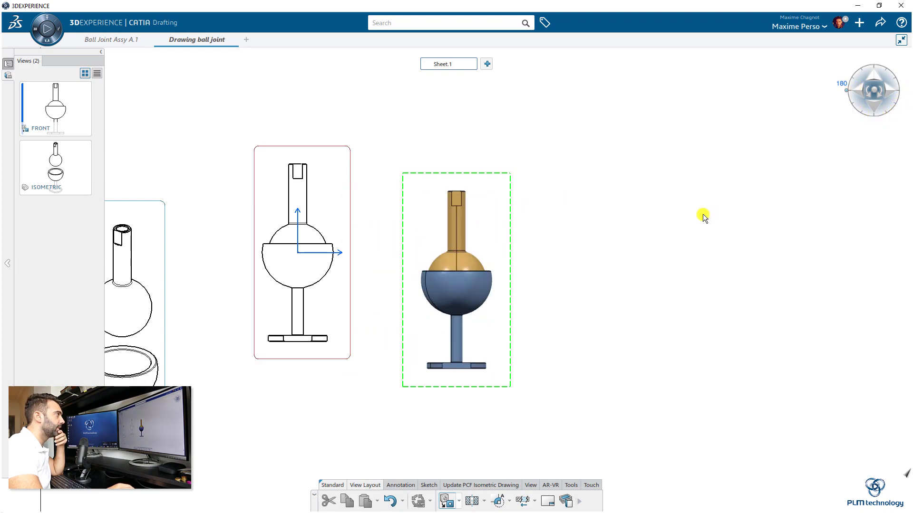
middle_click_drag(704, 216, 621, 197)
left_click(467, 186)
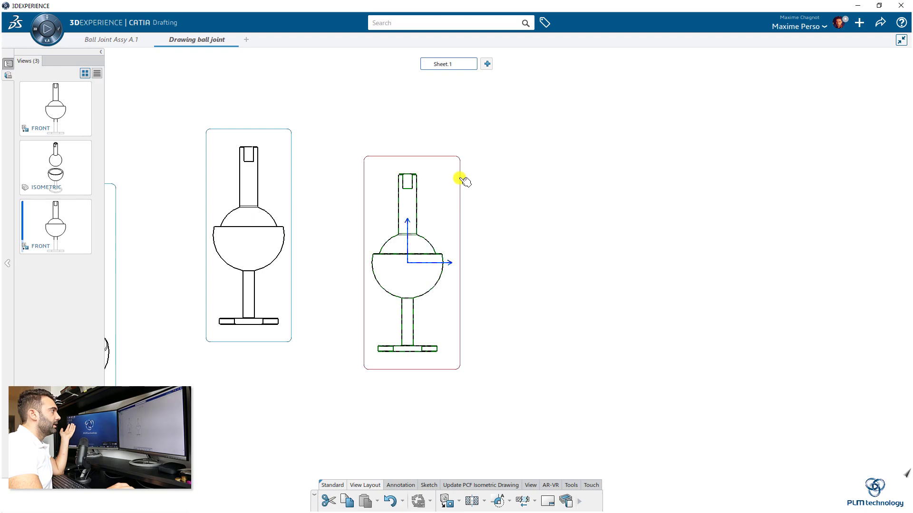
left_click_drag(465, 172, 607, 139)
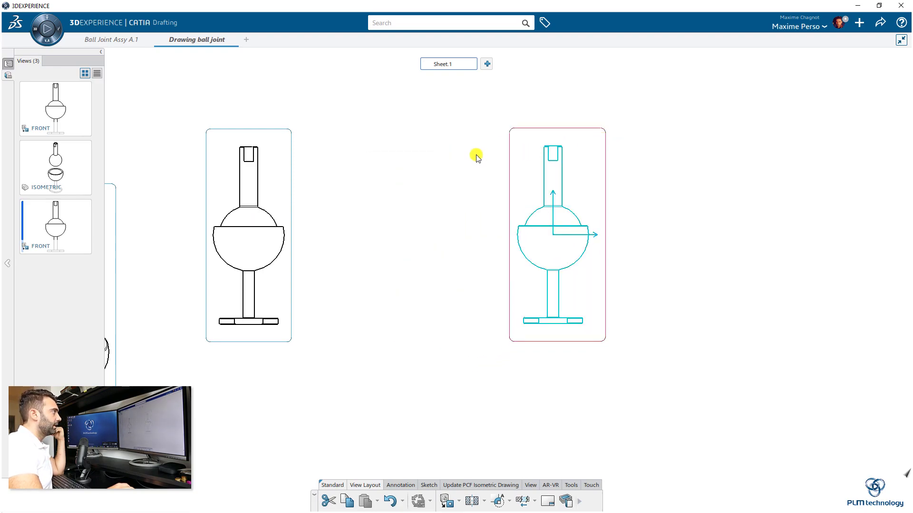
left_click(474, 155)
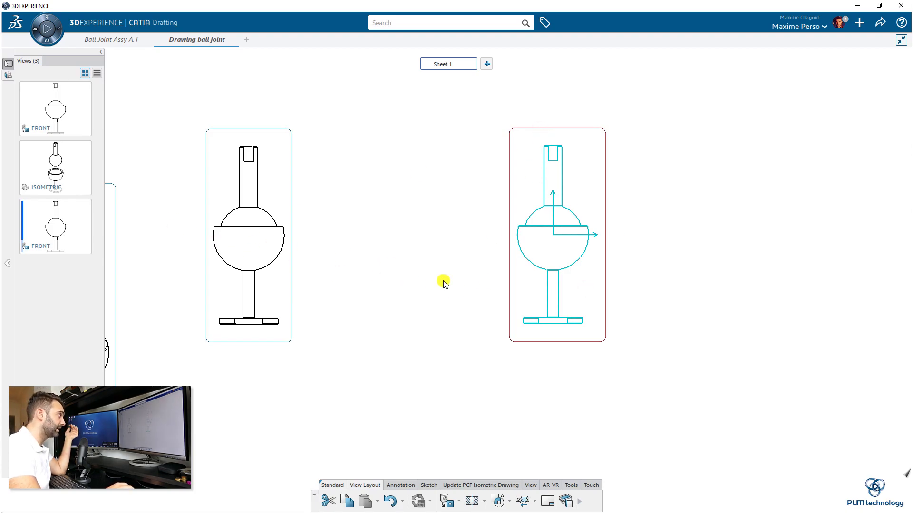
Add a 120 height dimension from the ball joint's top to its base edge.
left_click(405, 485)
left_click(485, 501)
scroll(418, 367, "up", 5)
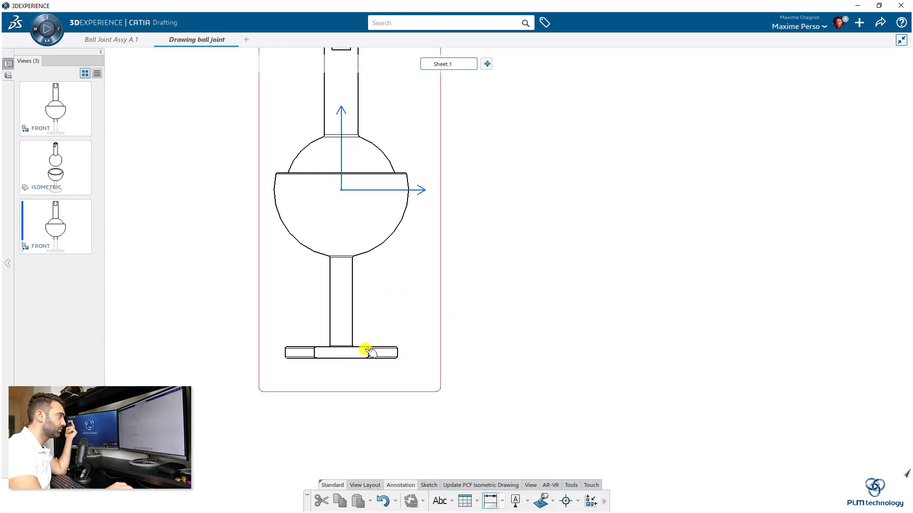
scroll(366, 350, "up", 5)
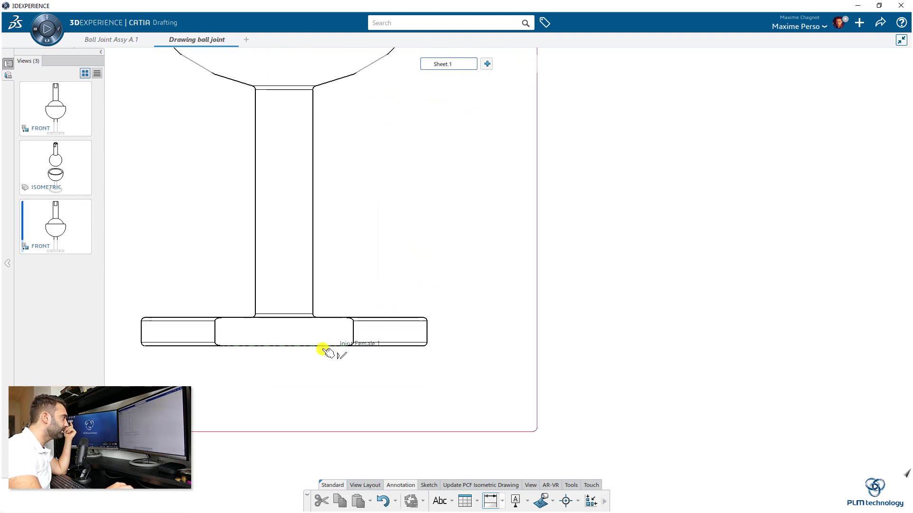
left_click(324, 346)
scroll(368, 228, "down", 5)
scroll(379, 249, "up", 5)
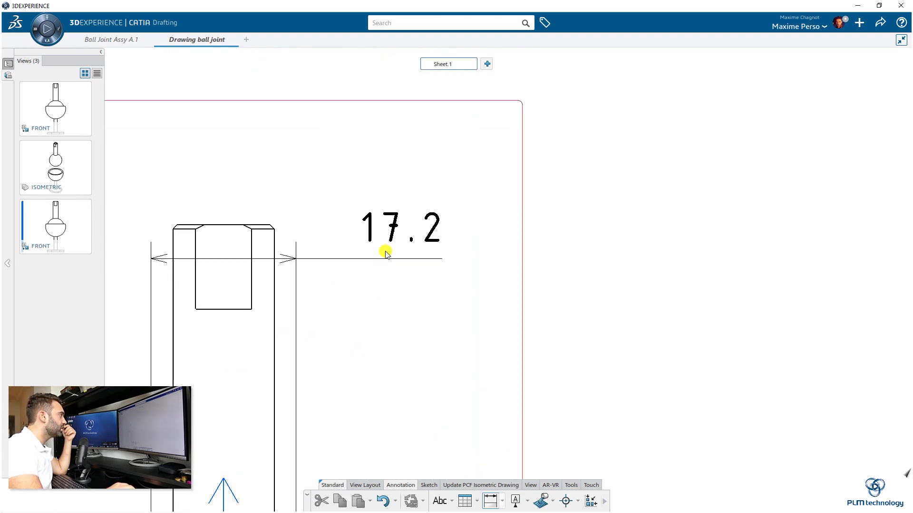
scroll(461, 305, "down", 8)
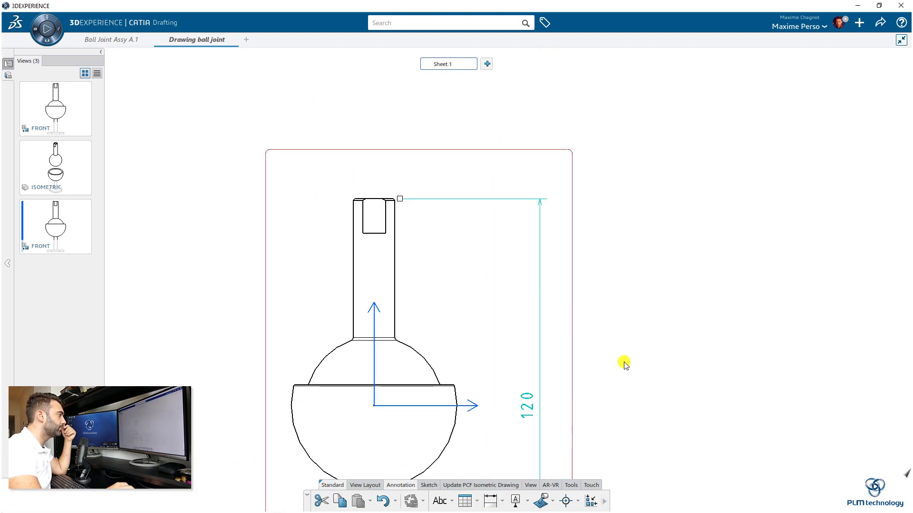
scroll(639, 377, "down", 2)
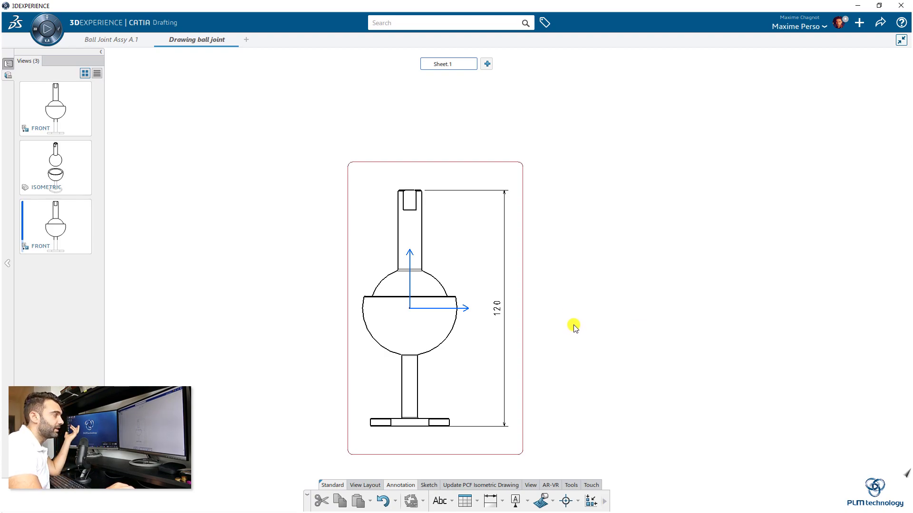
scroll(574, 327, "down", 2)
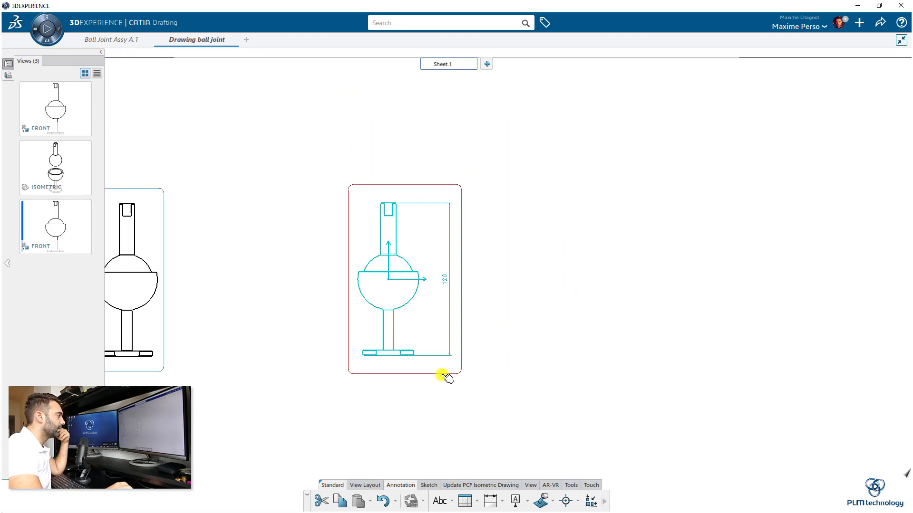
In Link Modification, replace the front view's 'original' slide link with the 'moved' slide.
right_click(441, 375)
mouse_move(498, 319)
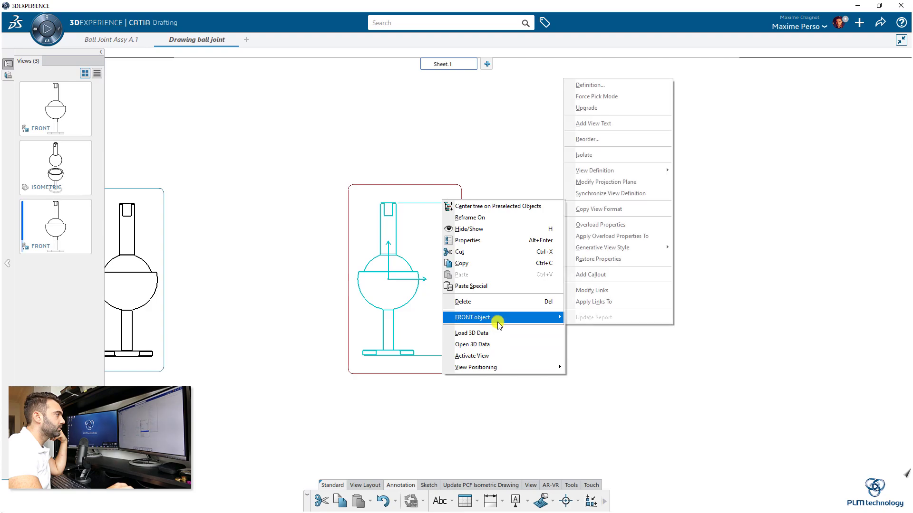
left_click(597, 294)
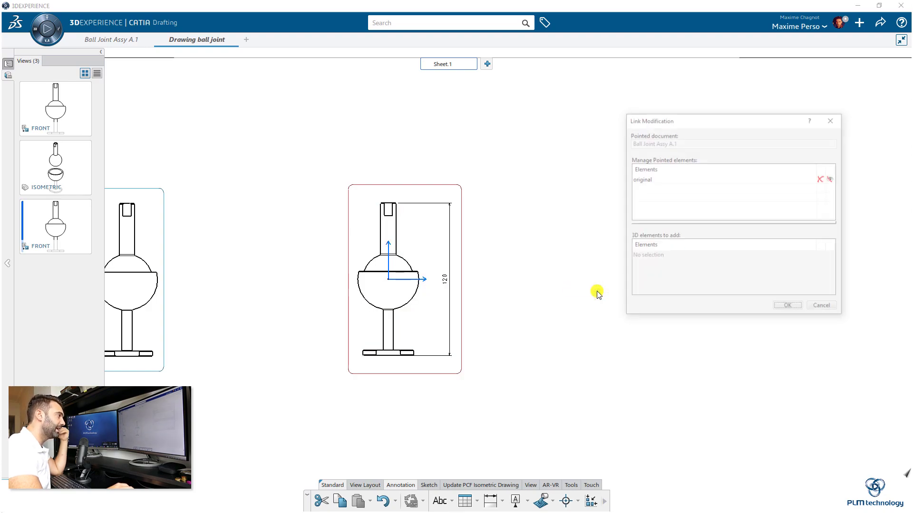
left_click_drag(703, 124, 644, 141)
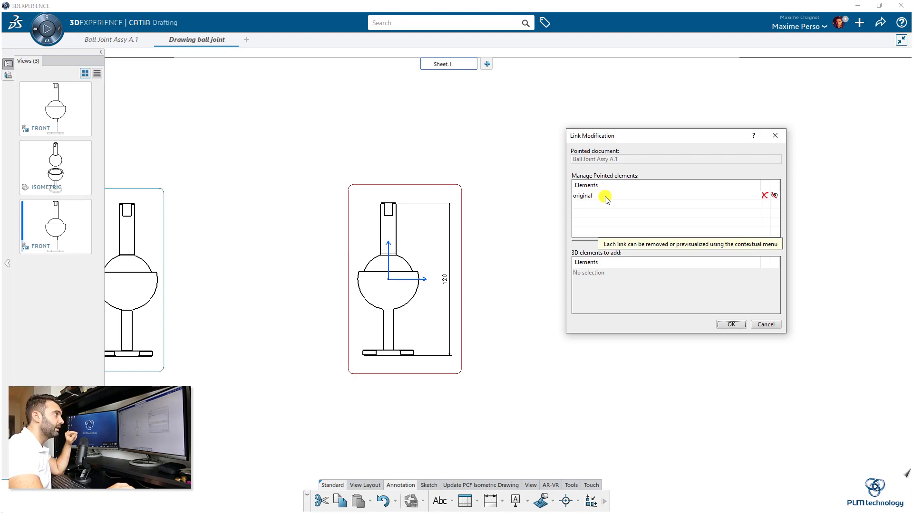
left_click(606, 198)
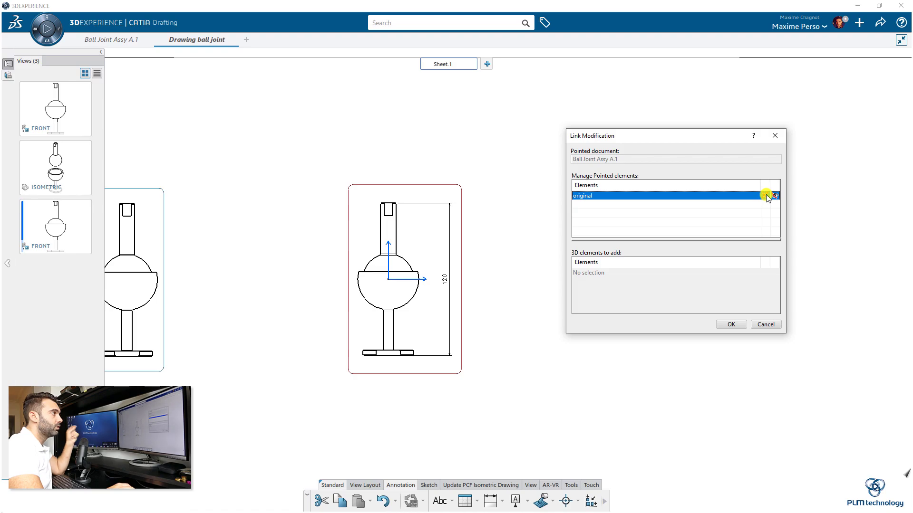
left_click(768, 196)
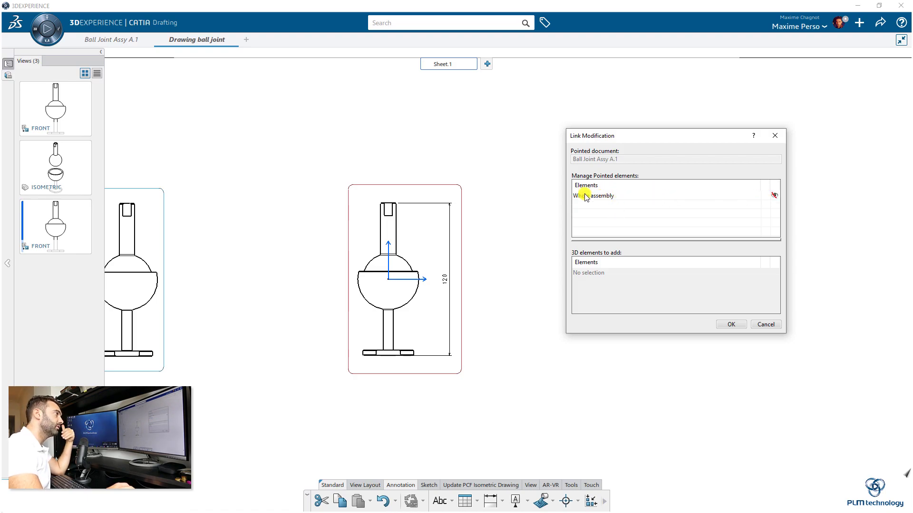
left_click(116, 40)
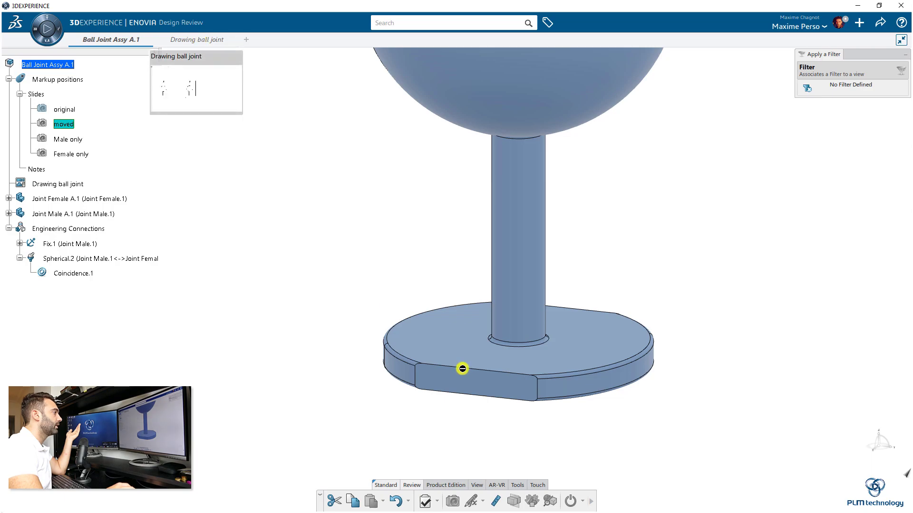
left_click(197, 40)
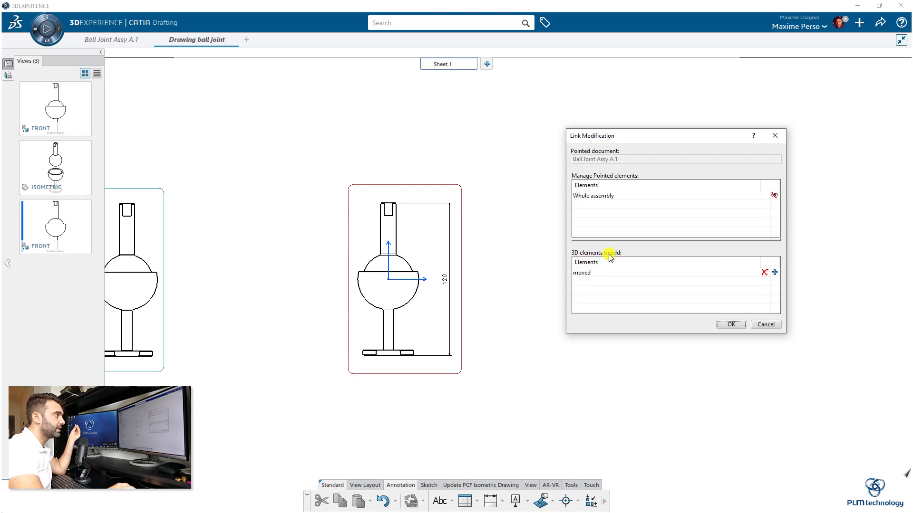
left_click(775, 273)
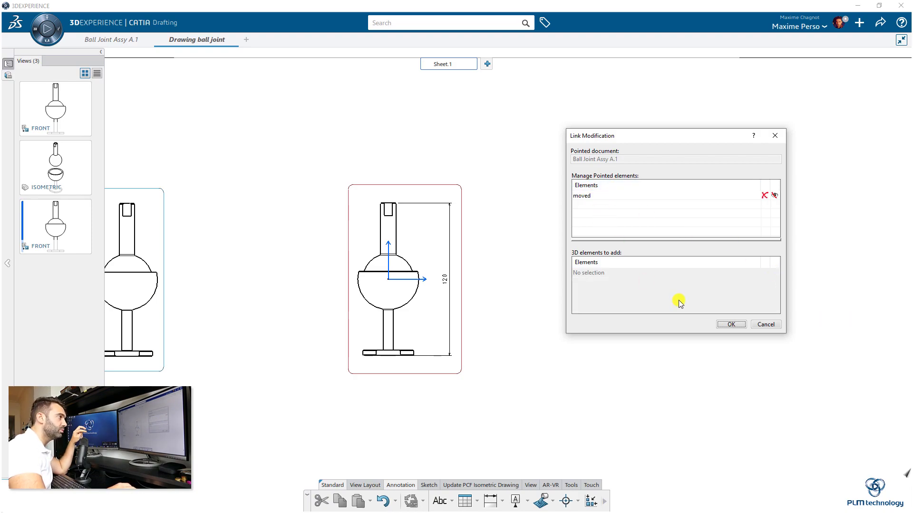
left_click(729, 325)
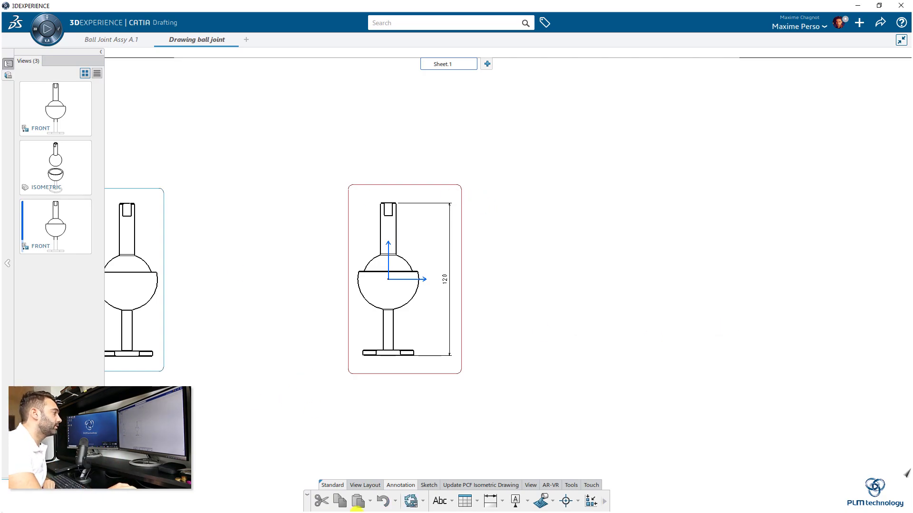
Update the front view to the separated joint (167.24) and move the isometric view to its right.
left_click(414, 501)
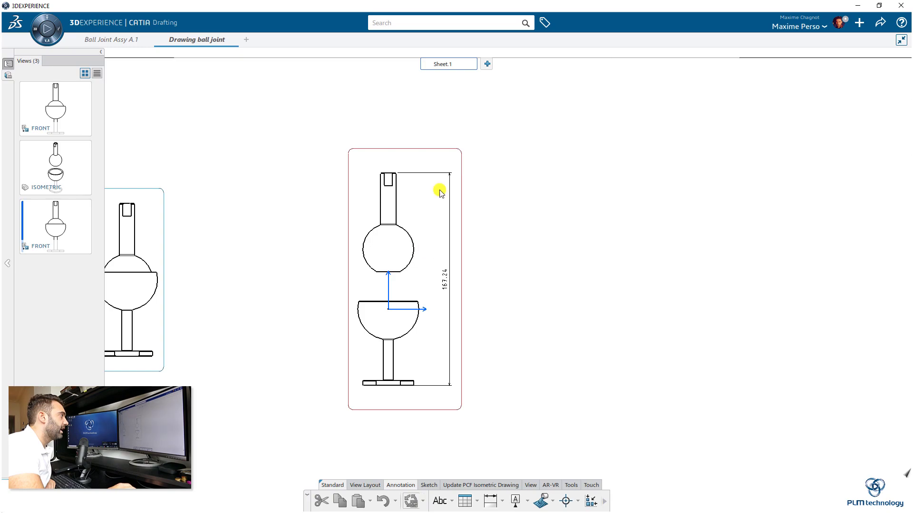
middle_click_drag(408, 253, 422, 215)
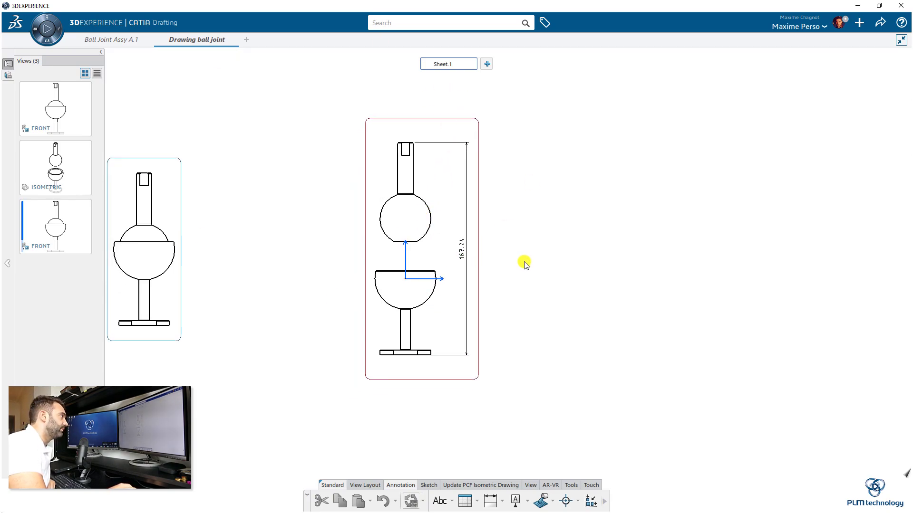
scroll(524, 264, "down", 3)
left_click_drag(362, 305, 432, 303)
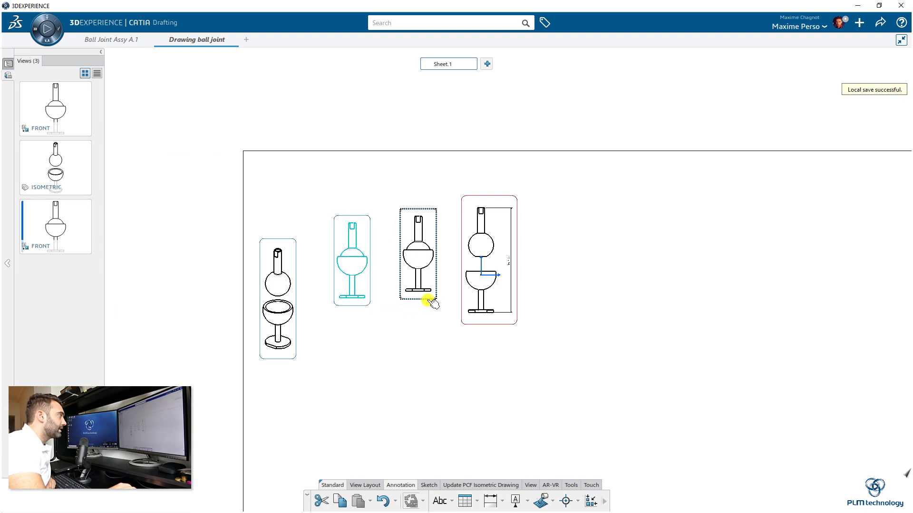
left_click_drag(298, 310, 589, 299)
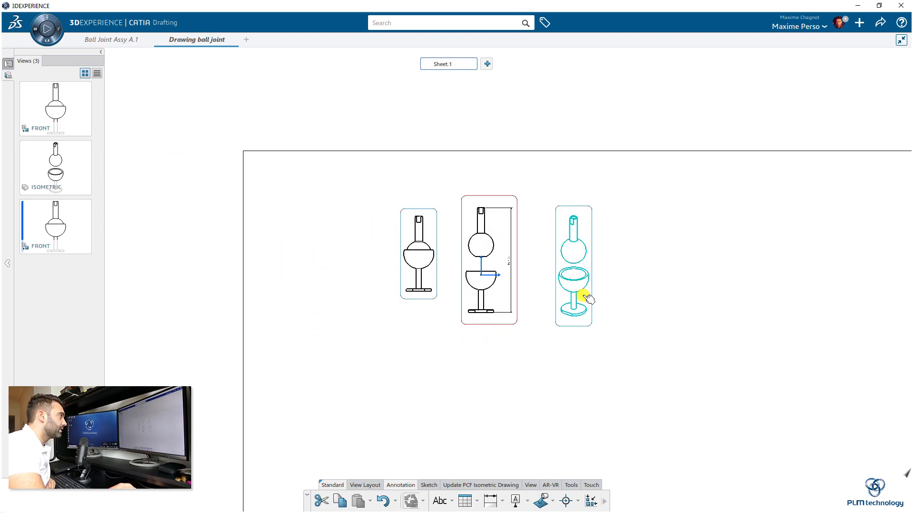
scroll(539, 357, "up", 3)
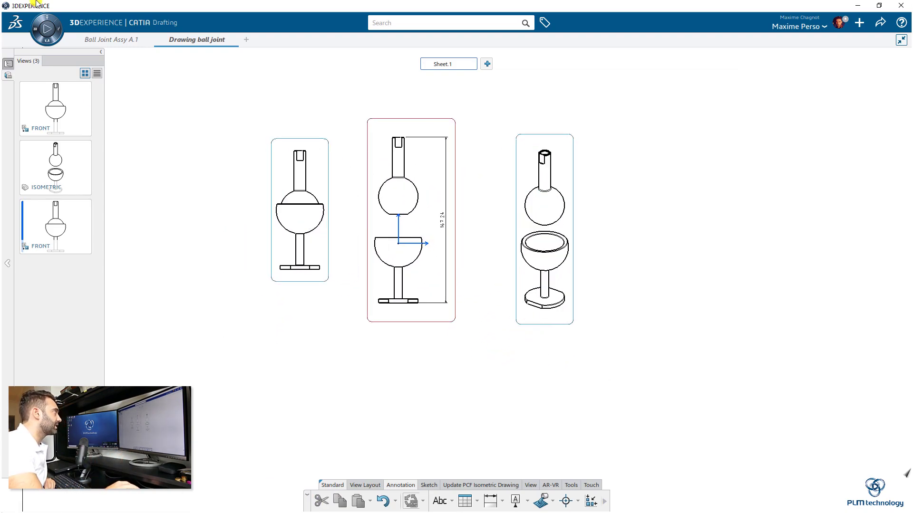
left_click(115, 41)
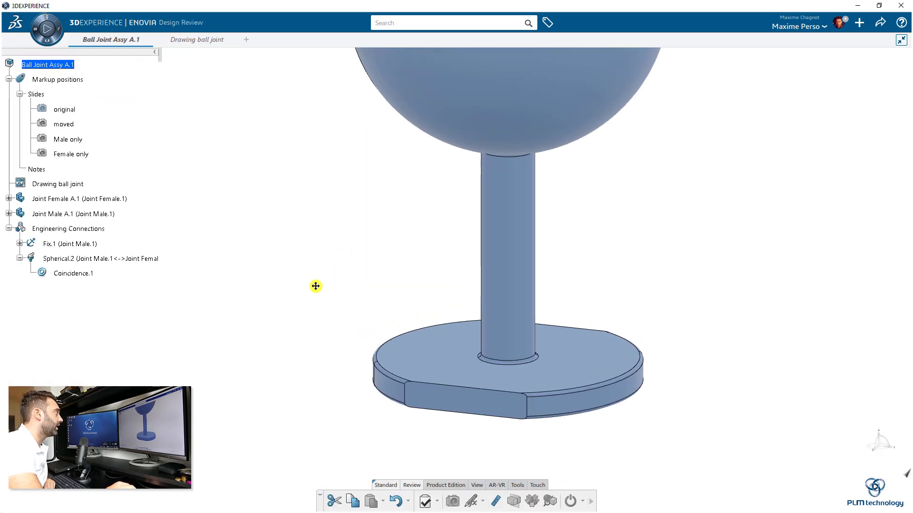
Set Markup positions as the current item.
scroll(363, 255, "down", 3)
scroll(363, 254, "down", 2)
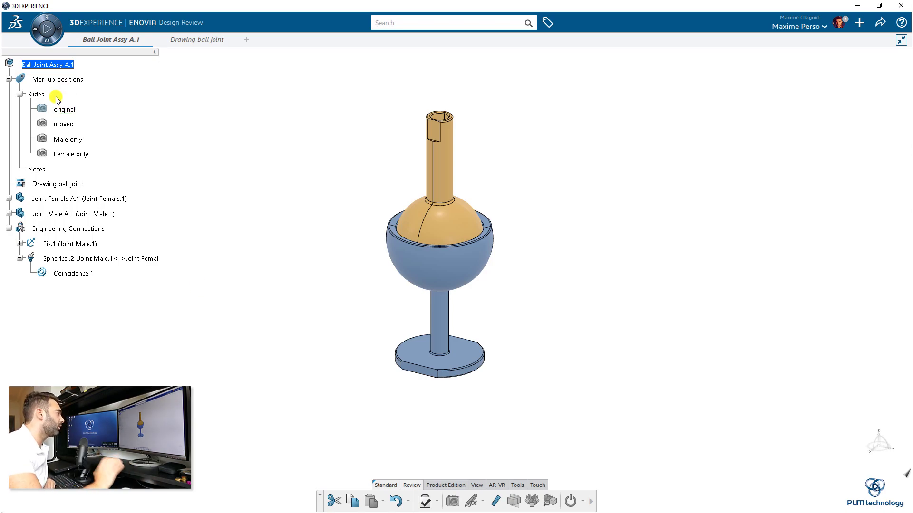
right_click(69, 81)
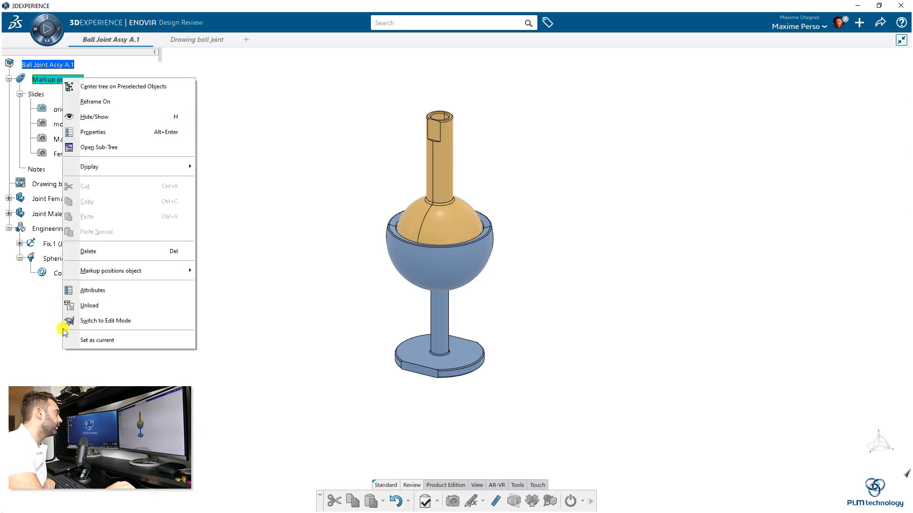
left_click(102, 342)
Apply the 'moved' slide to preview it, then apply the 'original' slide again.
right_click(65, 124)
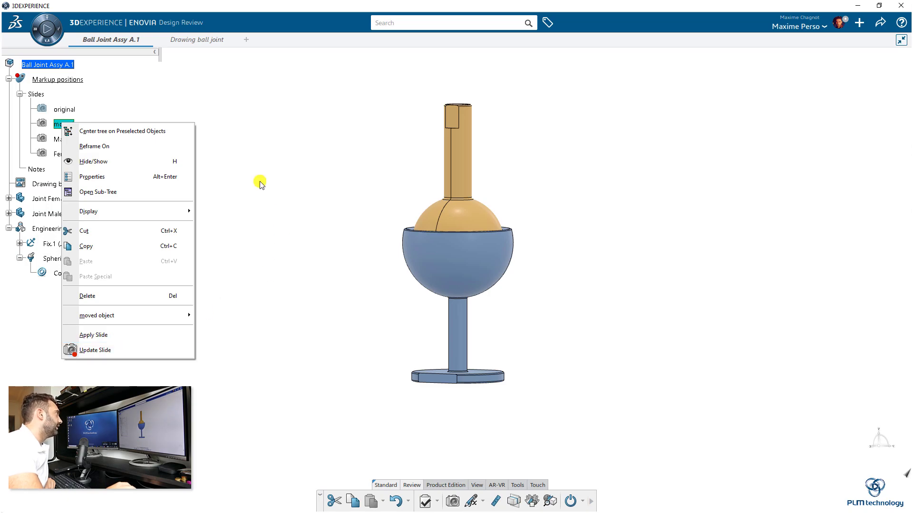
left_click(137, 85)
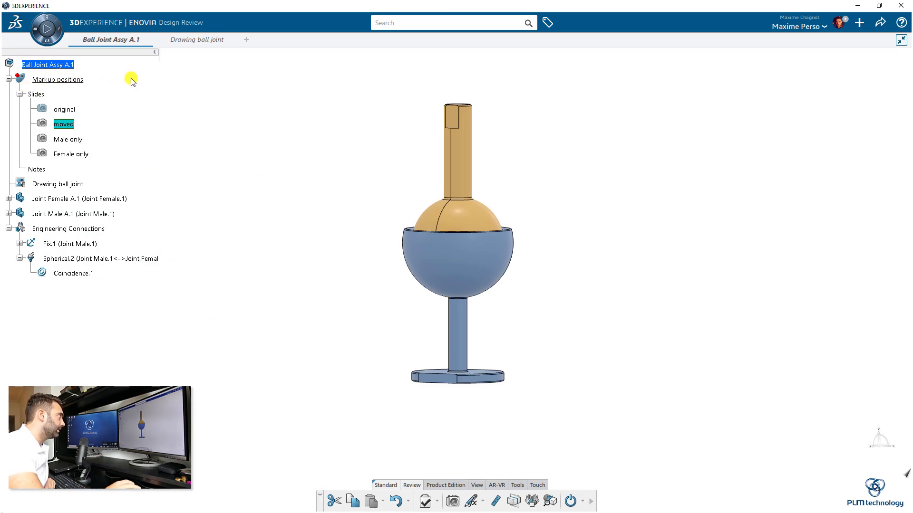
right_click(76, 127)
left_click(101, 337)
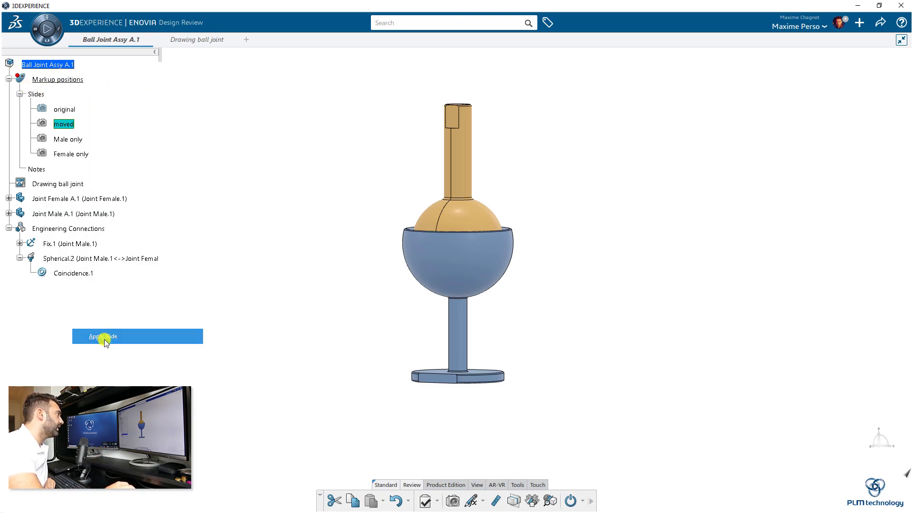
right_click(74, 112)
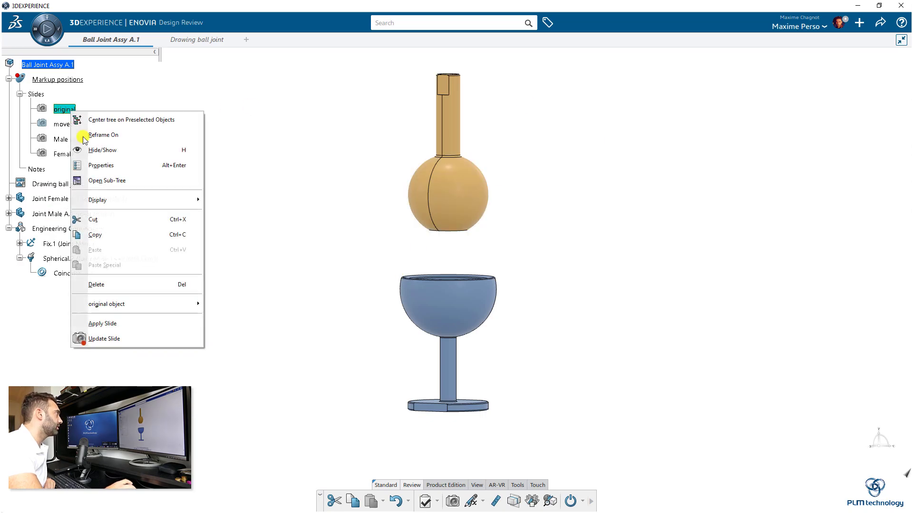
left_click(103, 321)
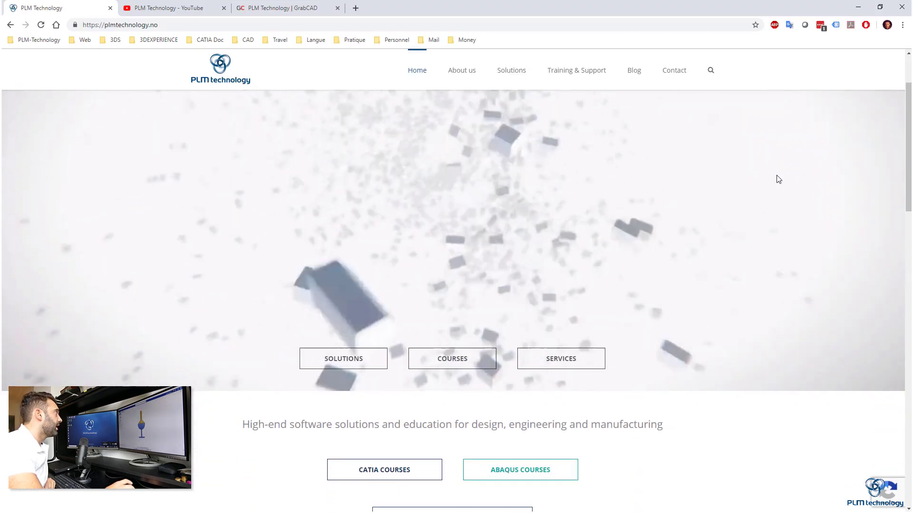
Browse the PLM Technology Training & Support page and then its Blog.
scroll(776, 177, "down", 15)
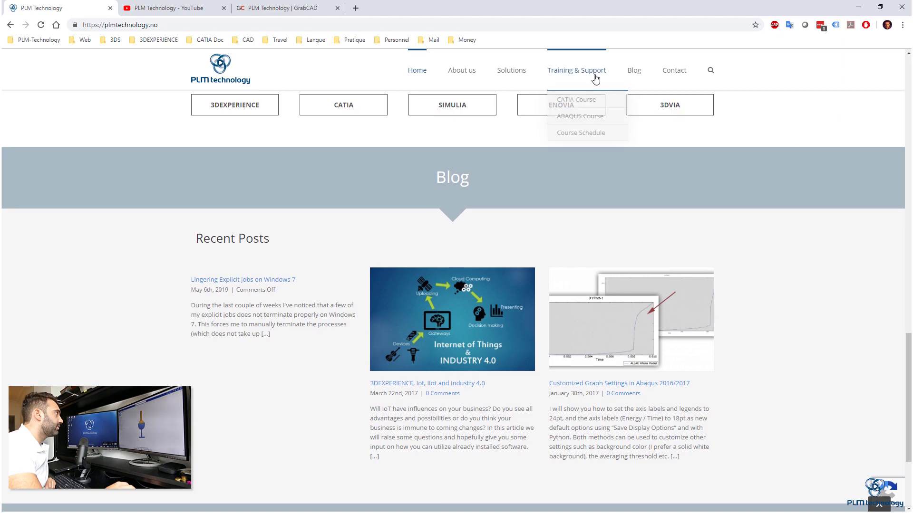
left_click(596, 76)
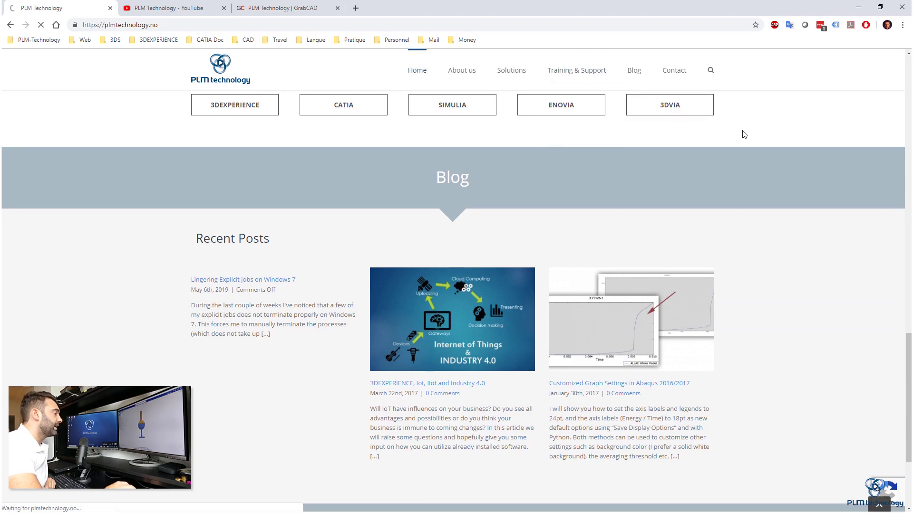
scroll(743, 135, "down", 7)
scroll(744, 136, "down", 5)
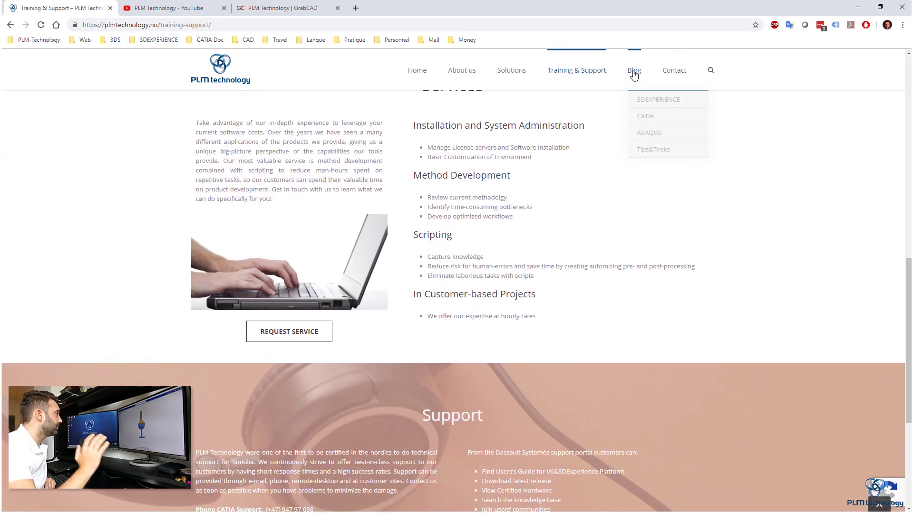
left_click(634, 71)
scroll(780, 148, "down", 12)
scroll(782, 150, "down", 5)
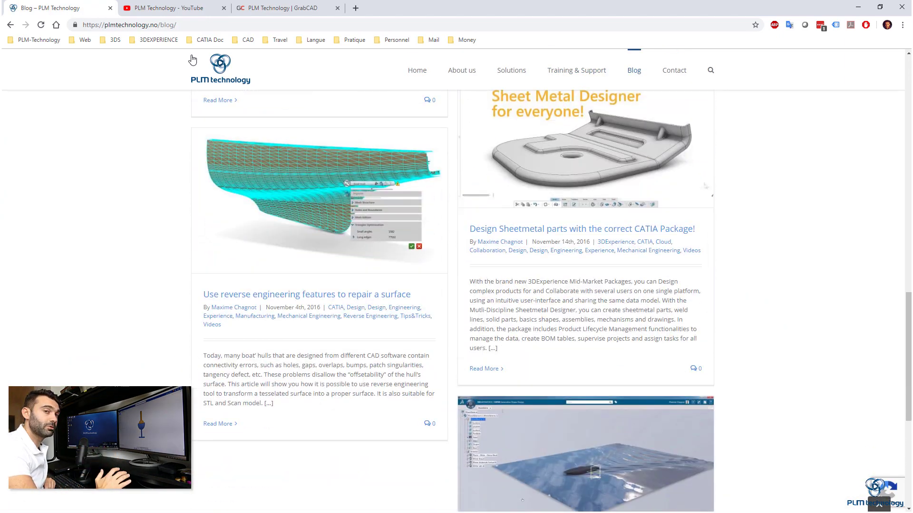
Look through the PLM Technology YouTube channel, then scroll its GrabCAD profile.
key("ctrl+Tab")
scroll(725, 155, "down", 8)
scroll(724, 153, "down", 10)
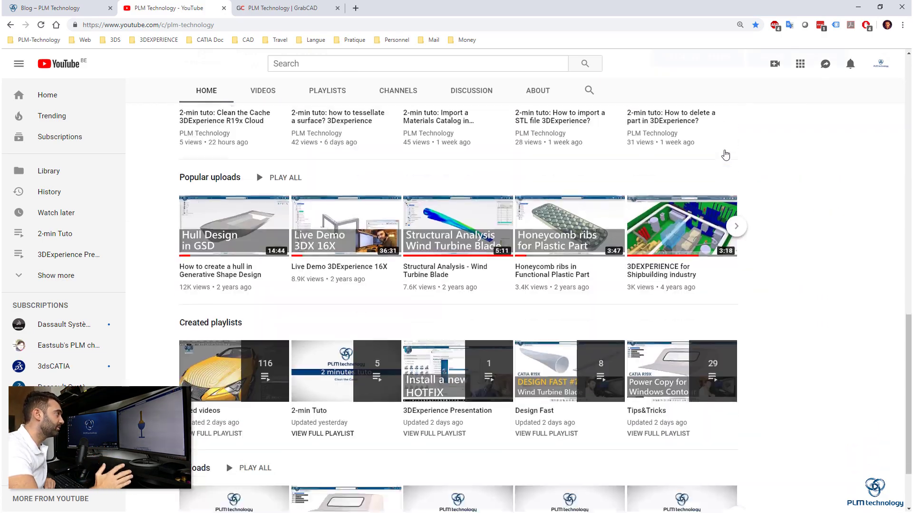
key("ctrl+Tab")
scroll(847, 247, "down", 2)
scroll(841, 245, "down", 8)
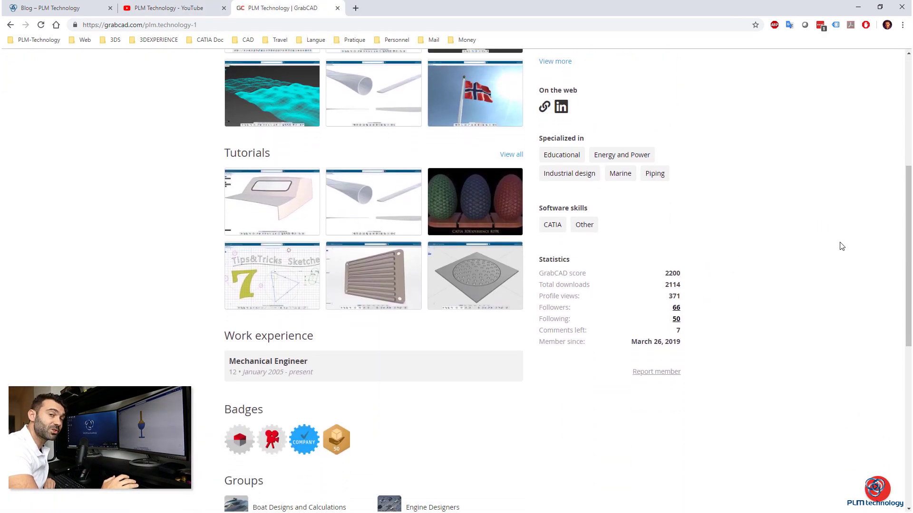